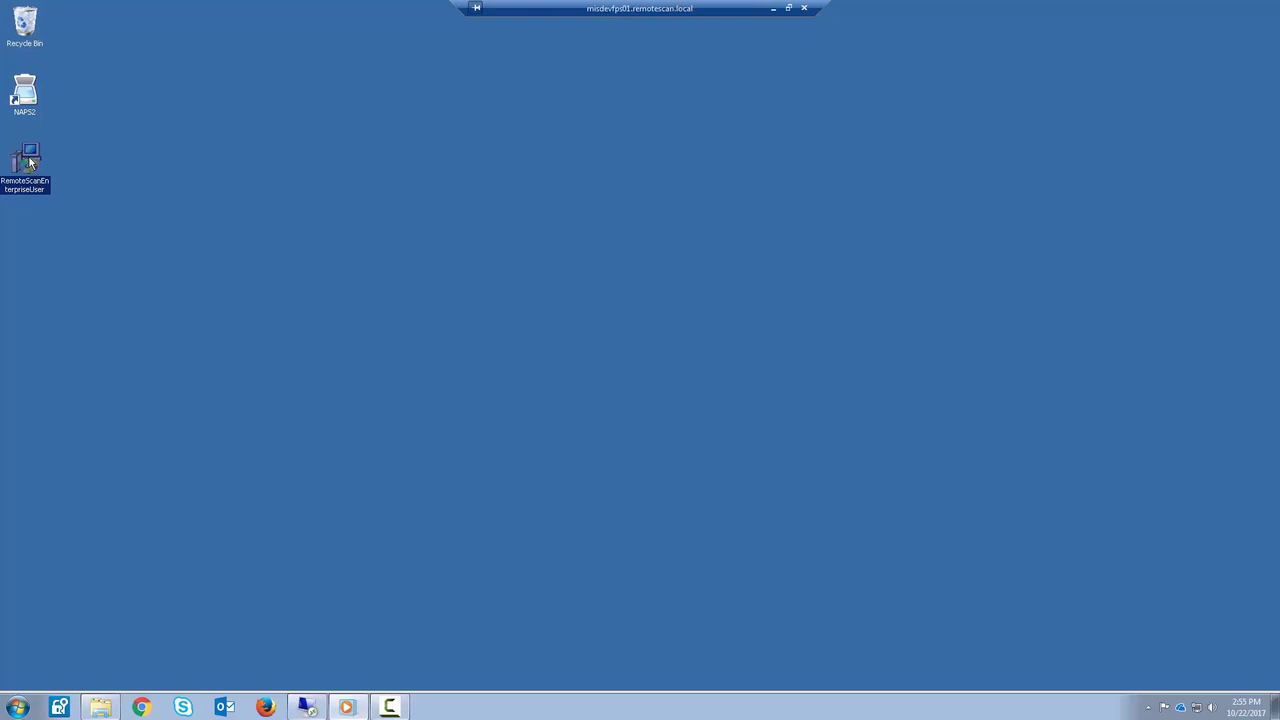
# Launch the RemoteScanEnterpriseUser installer, accept the licence agreement and continue to Product Components.
pyautogui.doubleClick(30, 162)
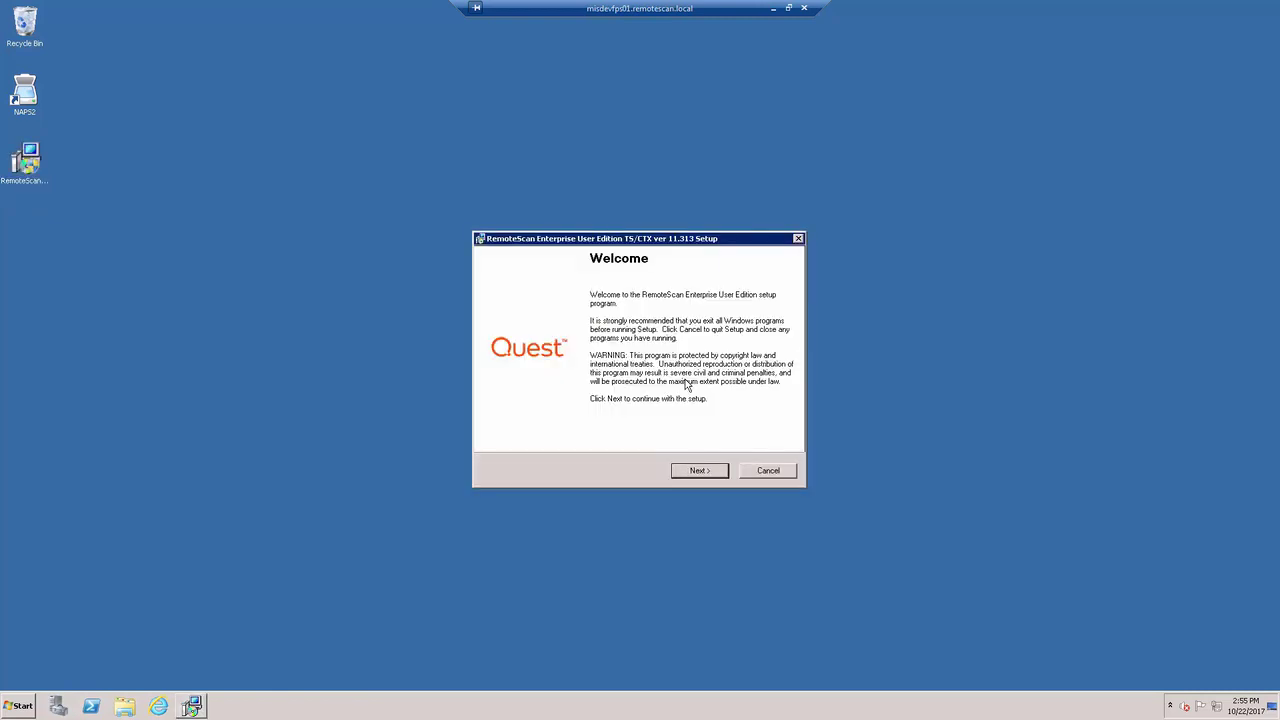
pyautogui.click(692, 471)
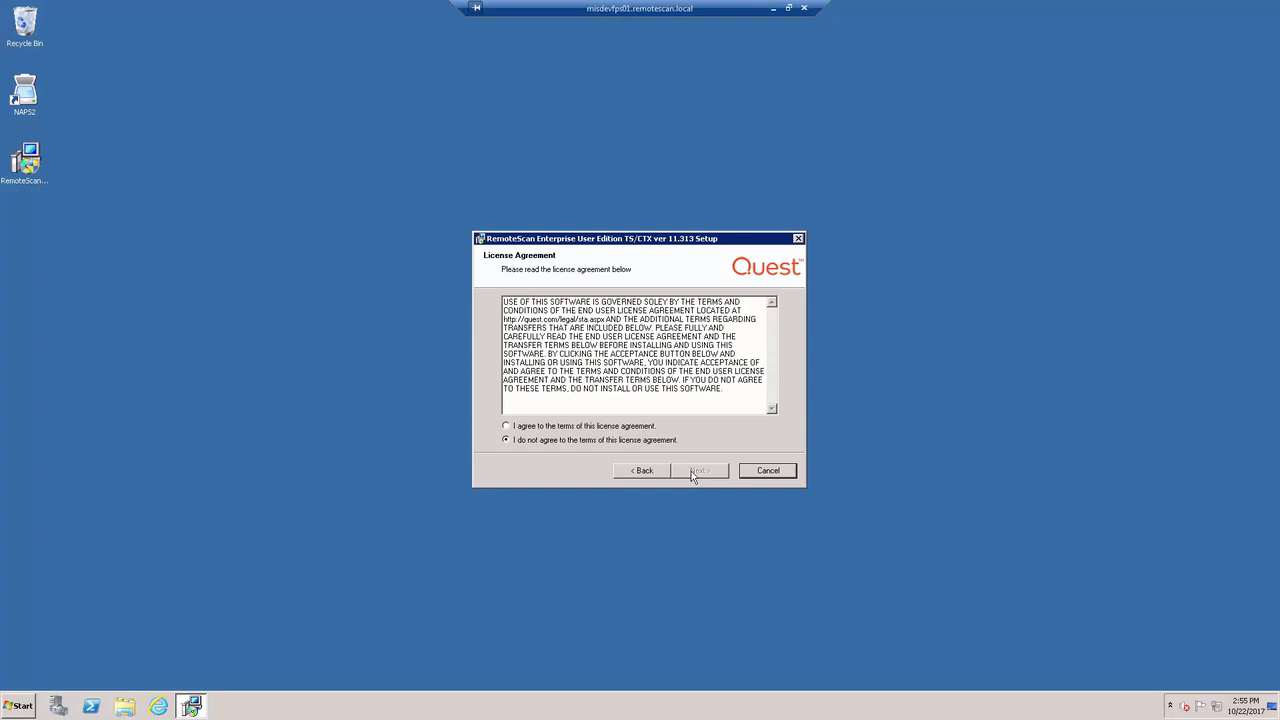
pyautogui.click(507, 427)
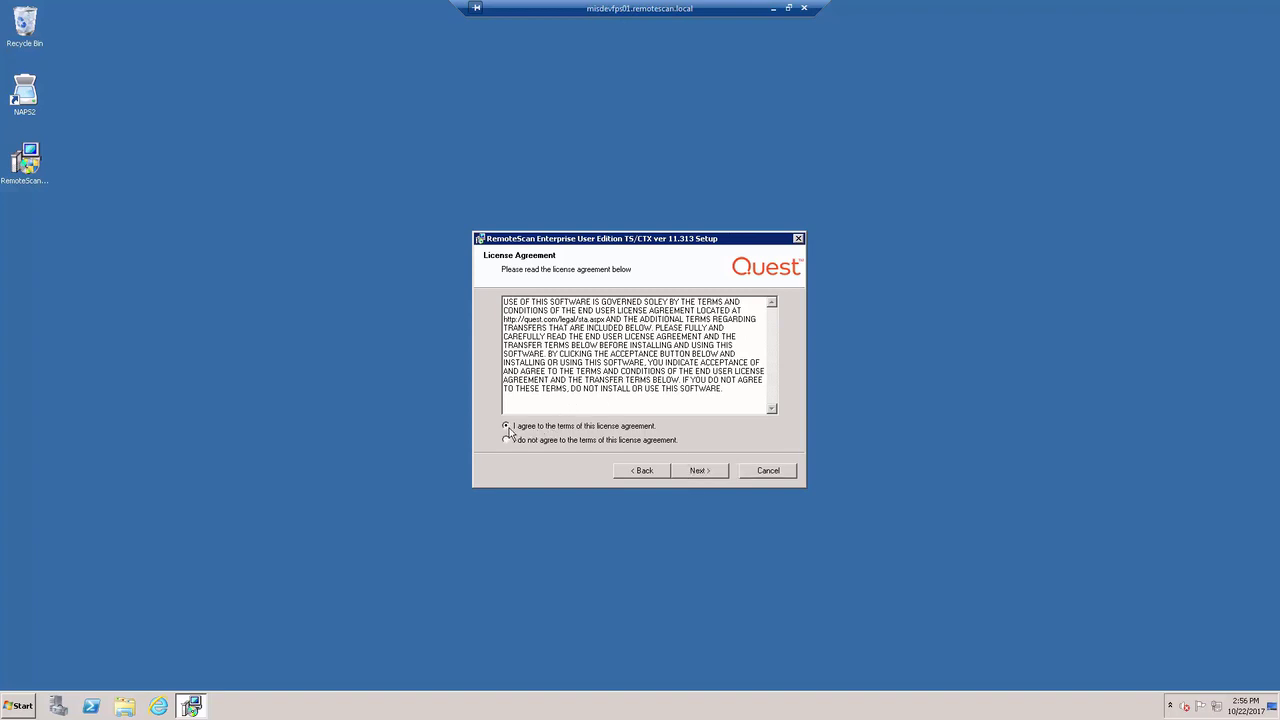
pyautogui.click(703, 471)
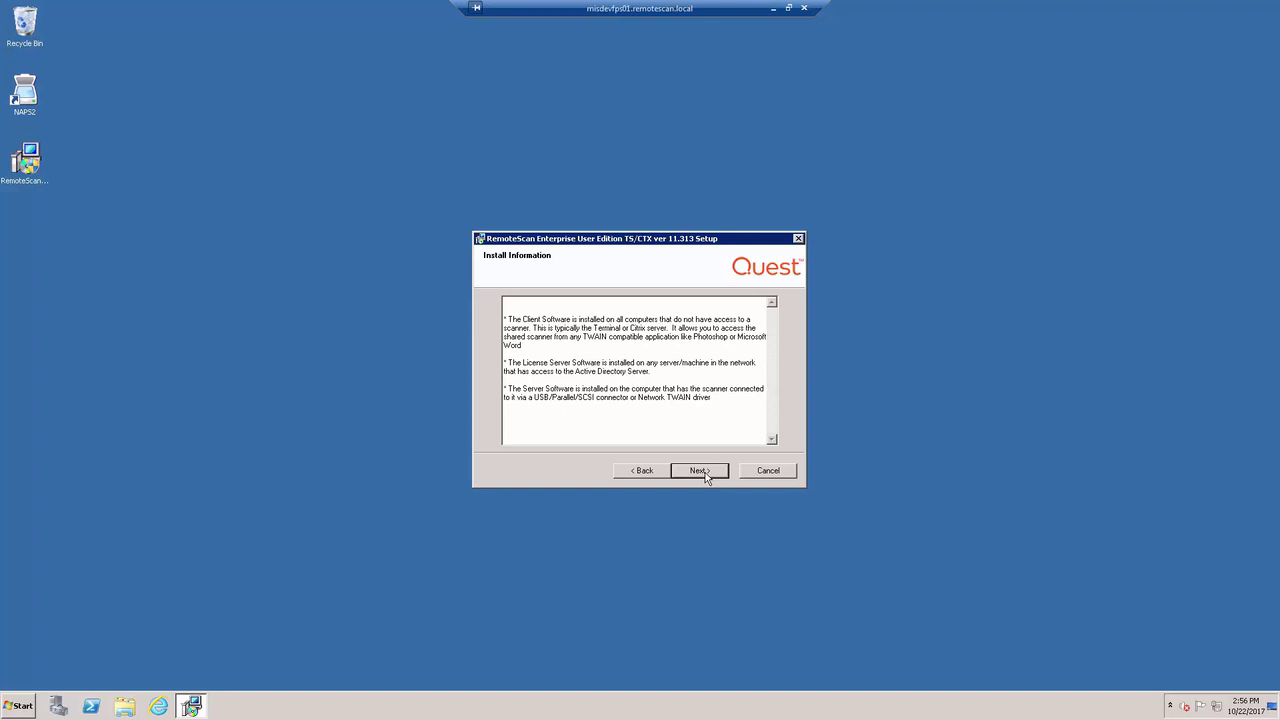
pyautogui.click(699, 471)
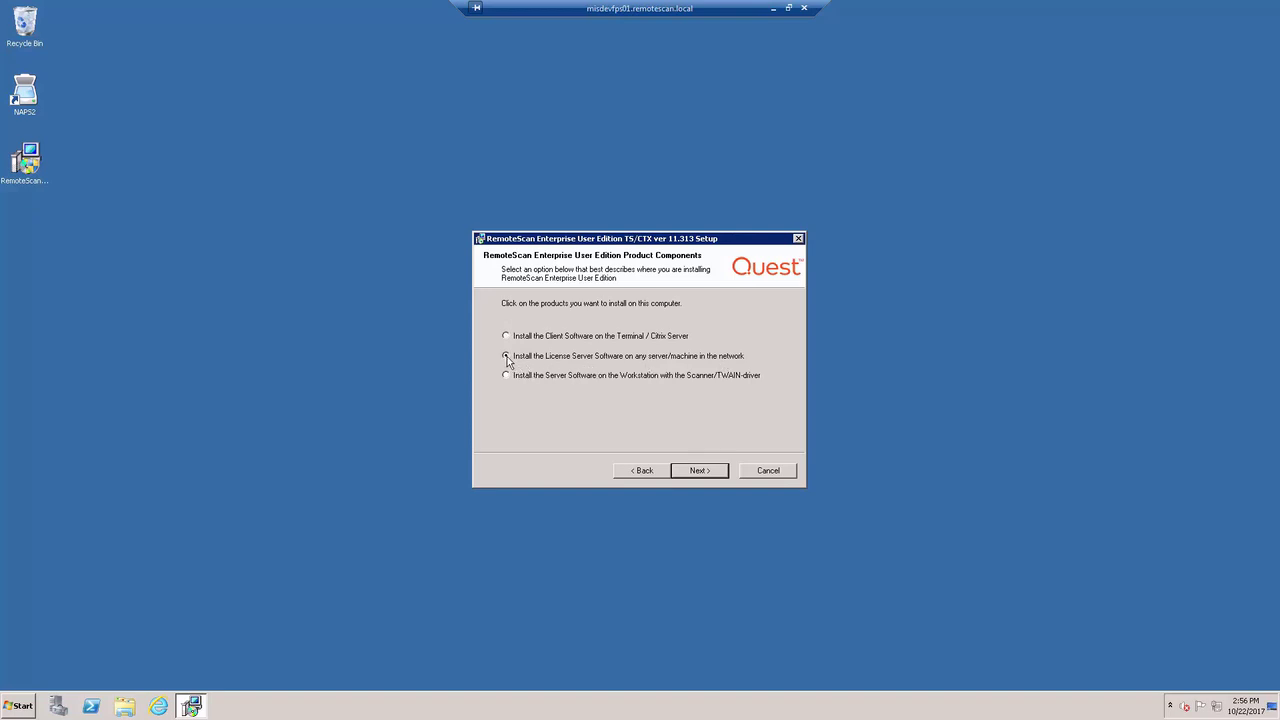
# Choose the License Server install with default folder, AD server 10.9.18.11, and the firewall change kept.
pyautogui.click(699, 474)
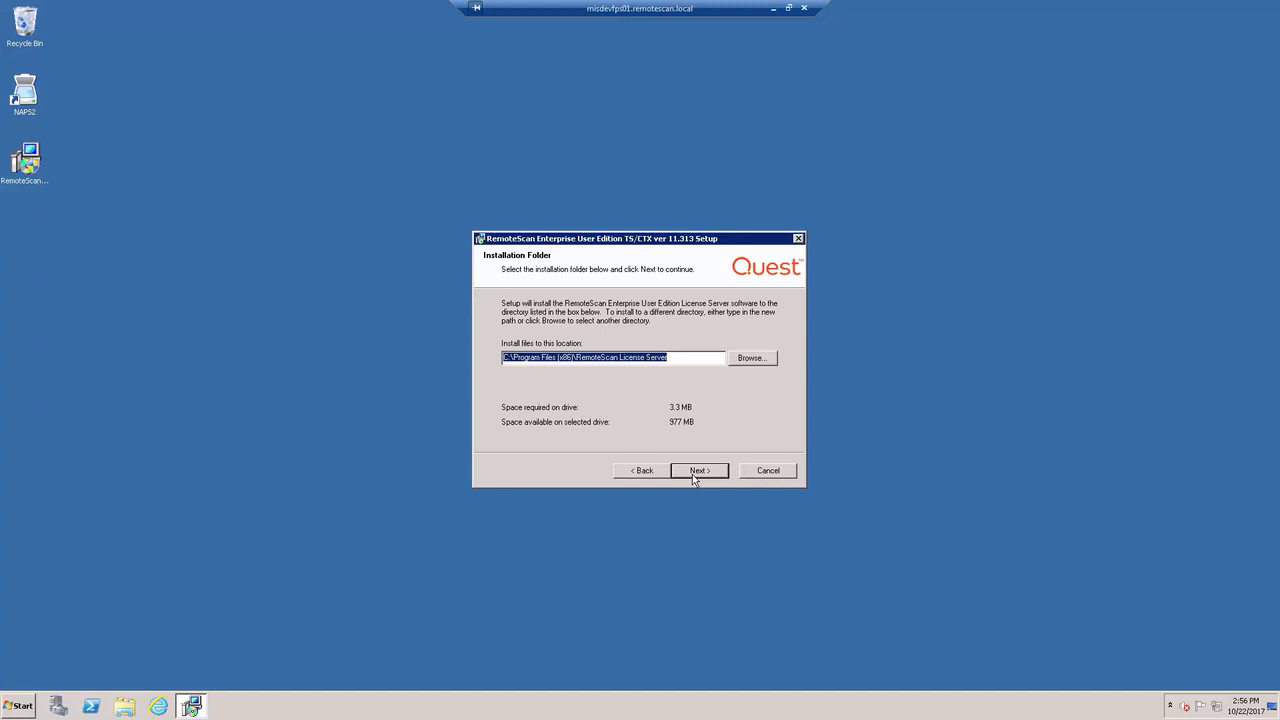
pyautogui.click(692, 472)
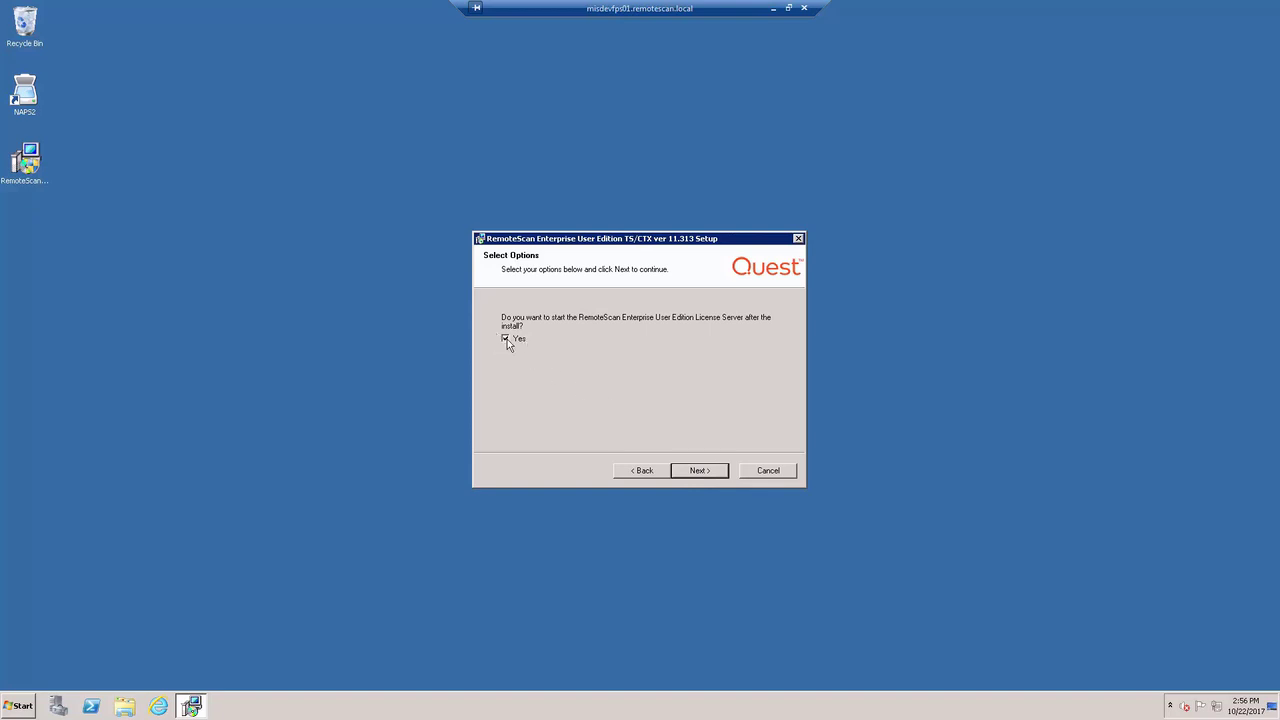
pyautogui.click(699, 471)
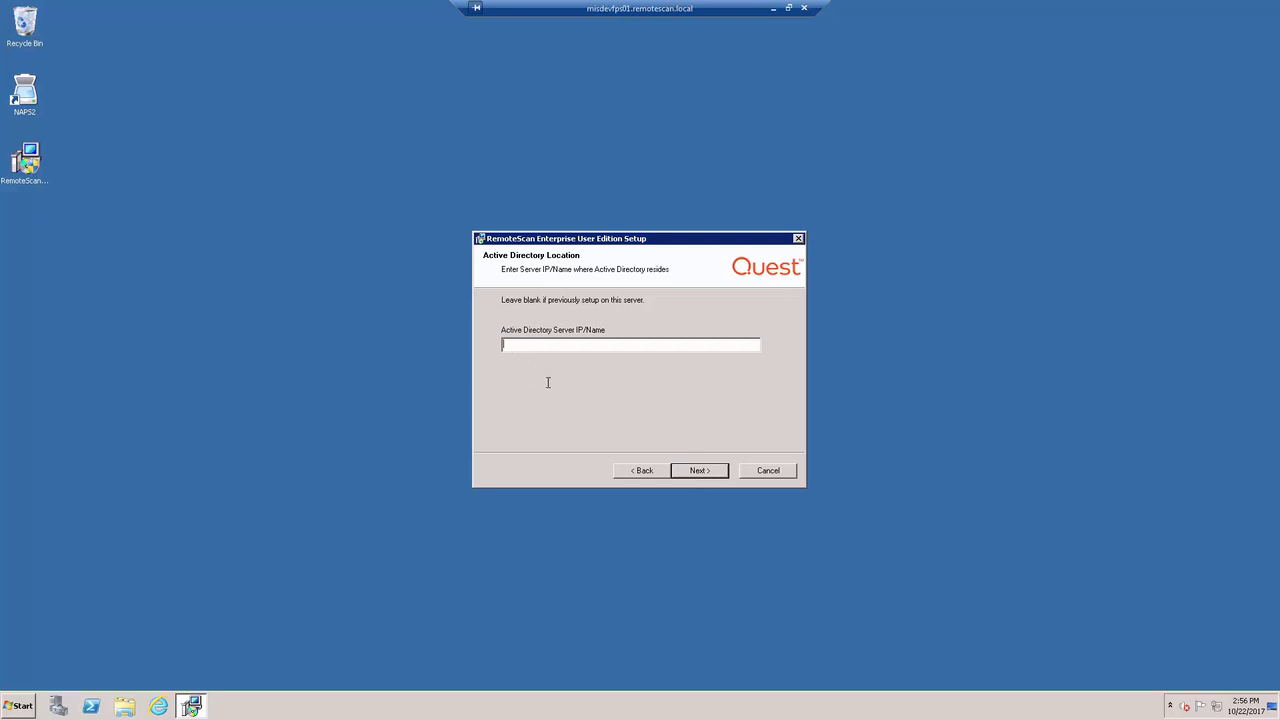
pyautogui.write('10.9.18.11')
pyautogui.click(697, 470)
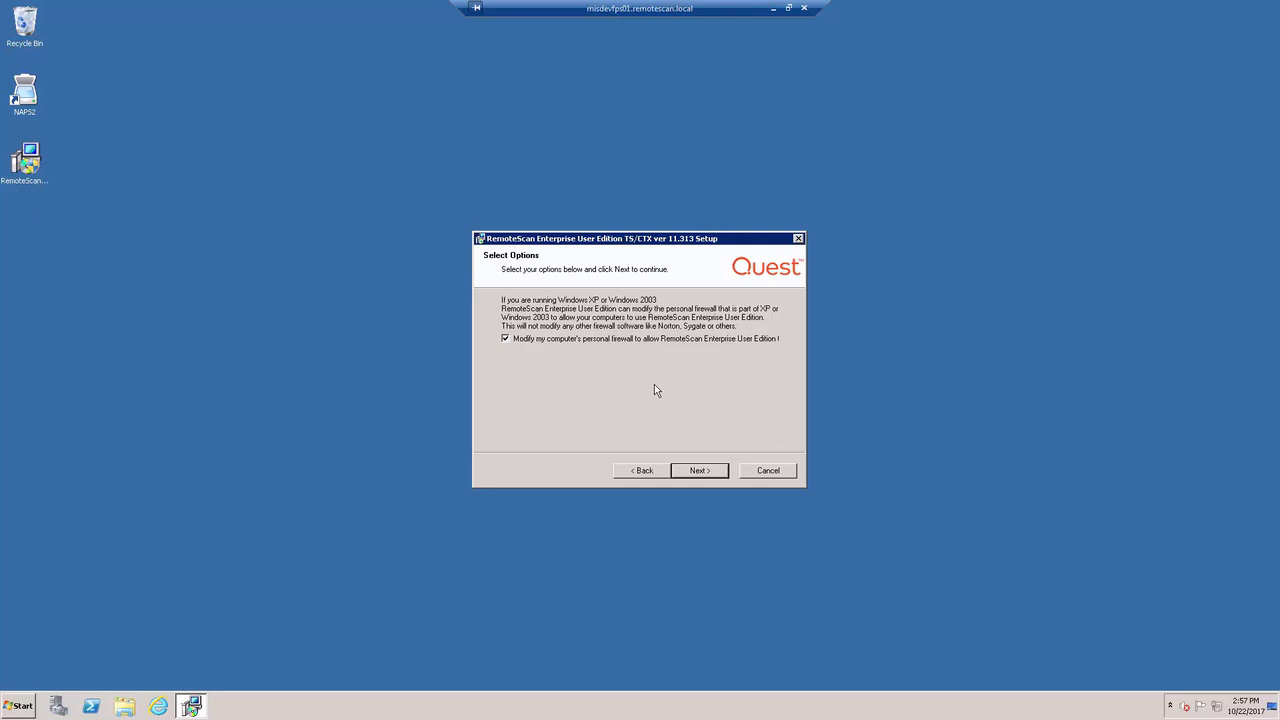
pyautogui.click(705, 476)
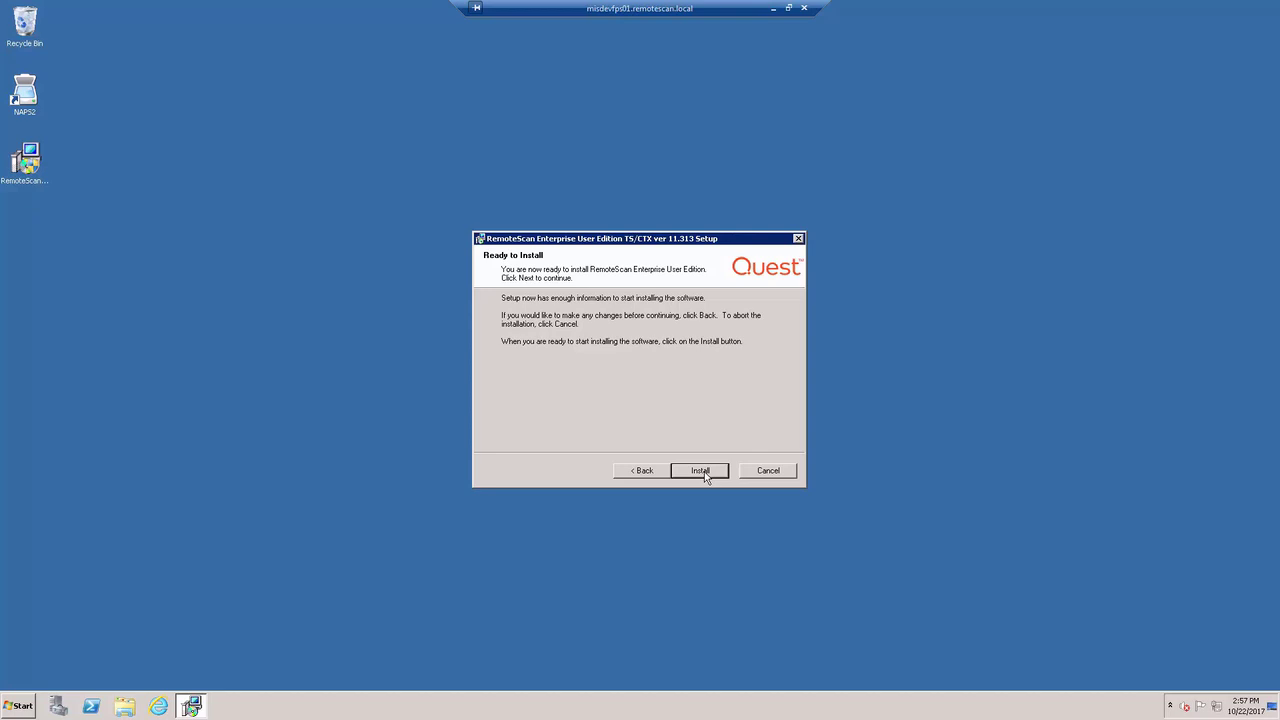
# Install the License Server software, install and start its license service, then finish setup.
pyautogui.click(700, 471)
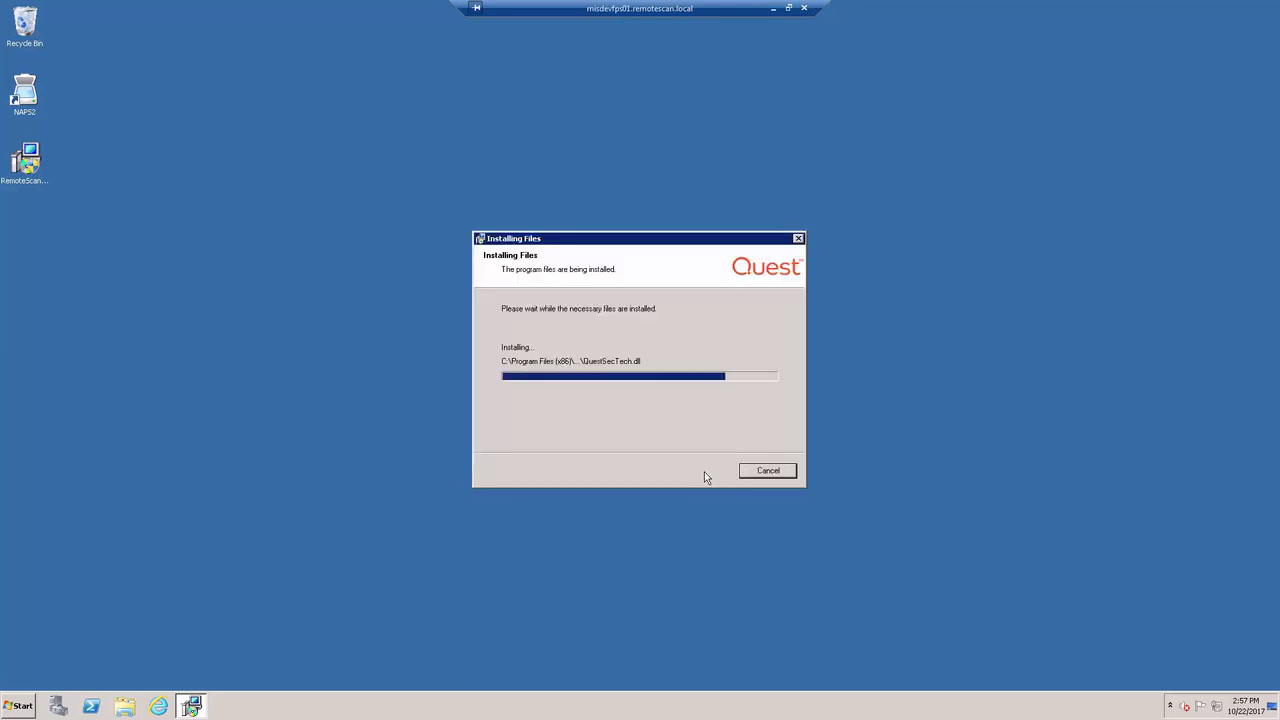
pyautogui.click(701, 471)
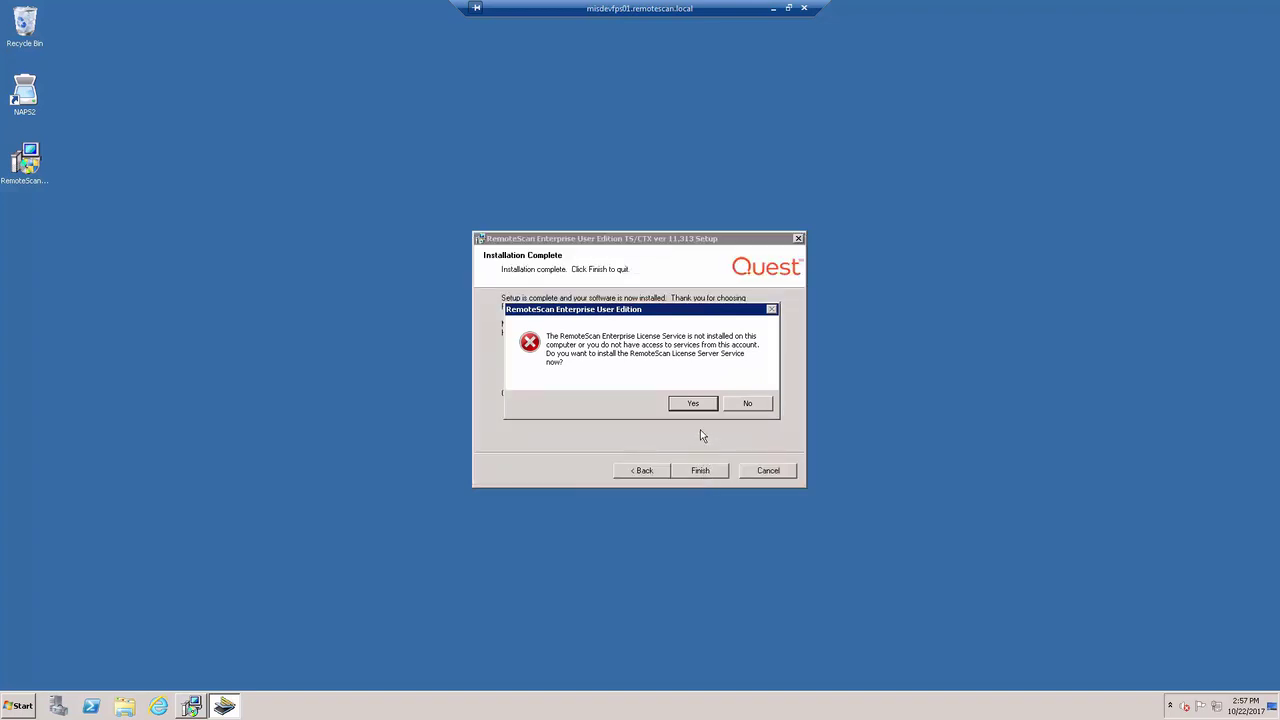
pyautogui.click(688, 405)
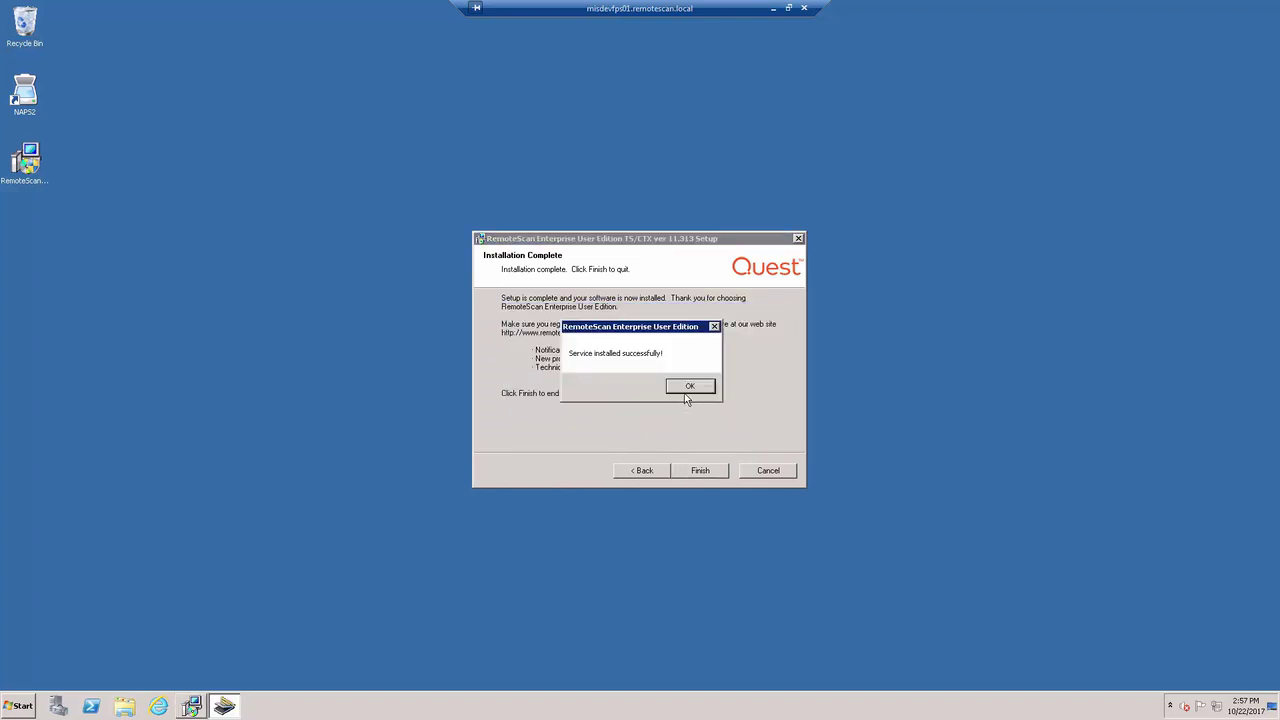
pyautogui.click(690, 388)
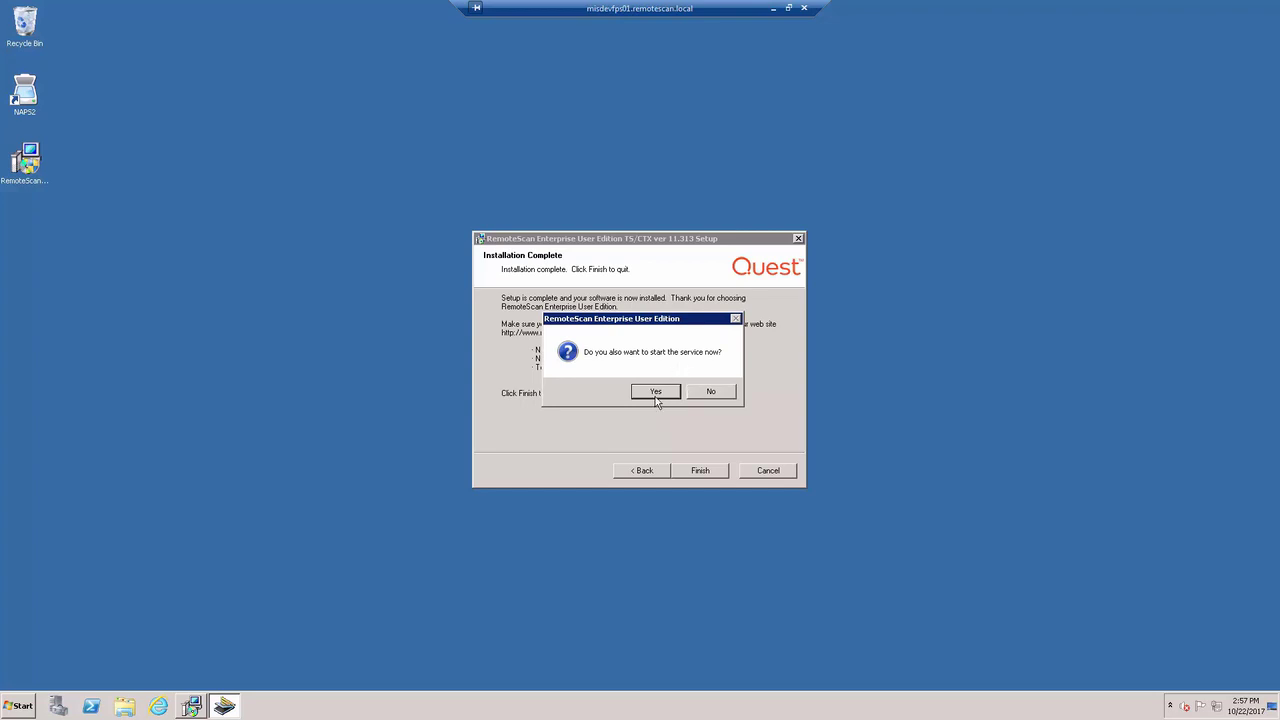
pyautogui.click(655, 392)
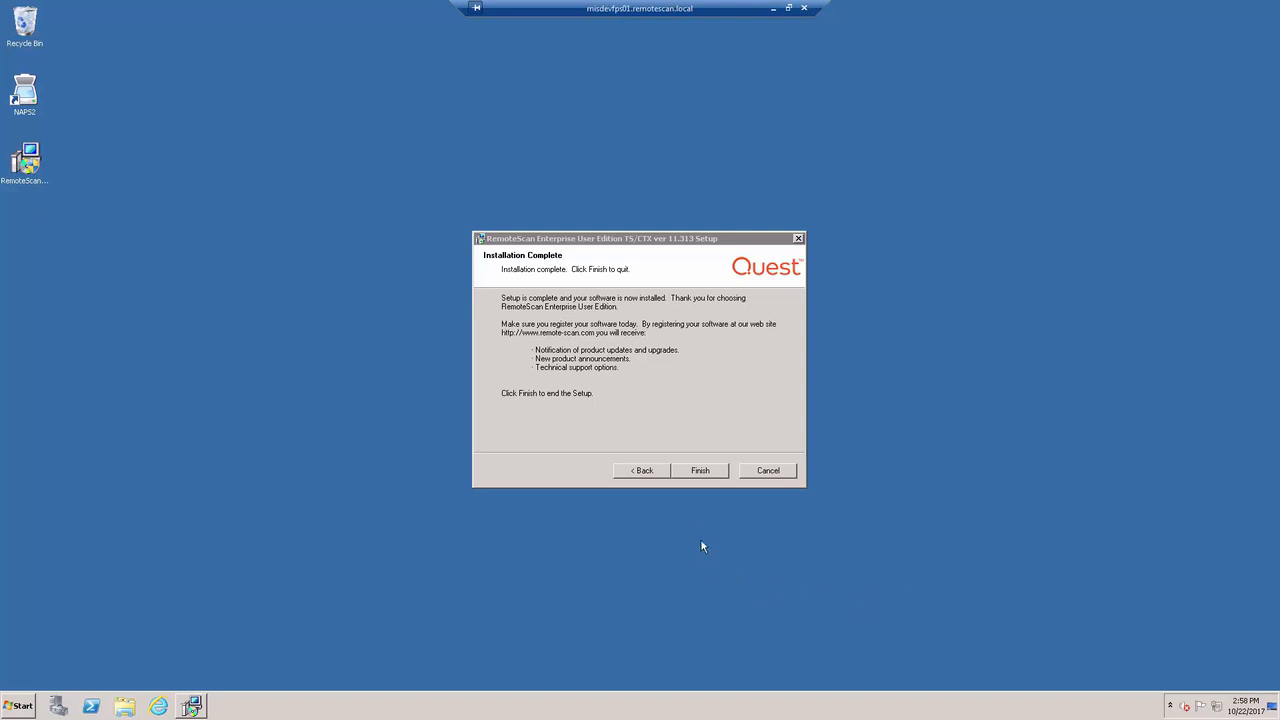
pyautogui.click(698, 472)
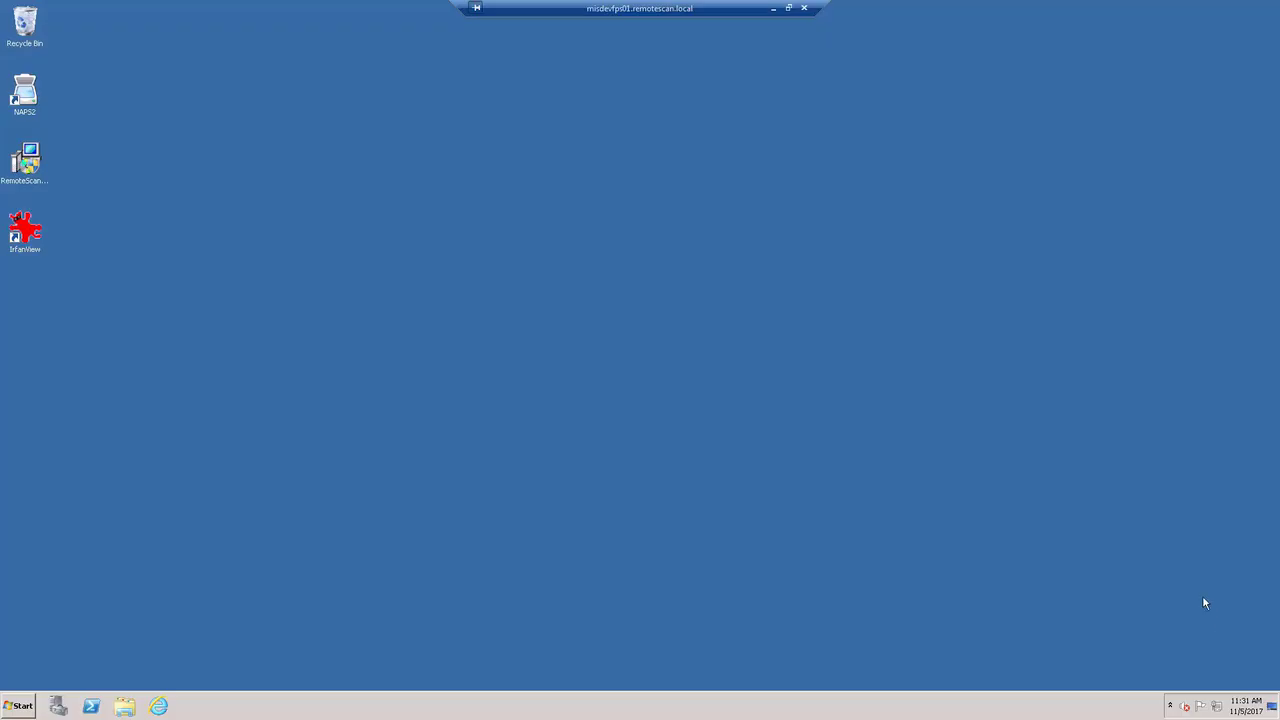
# Open the license server's Registration dialog from its notification-area tray icon.
pyautogui.click(1170, 706)
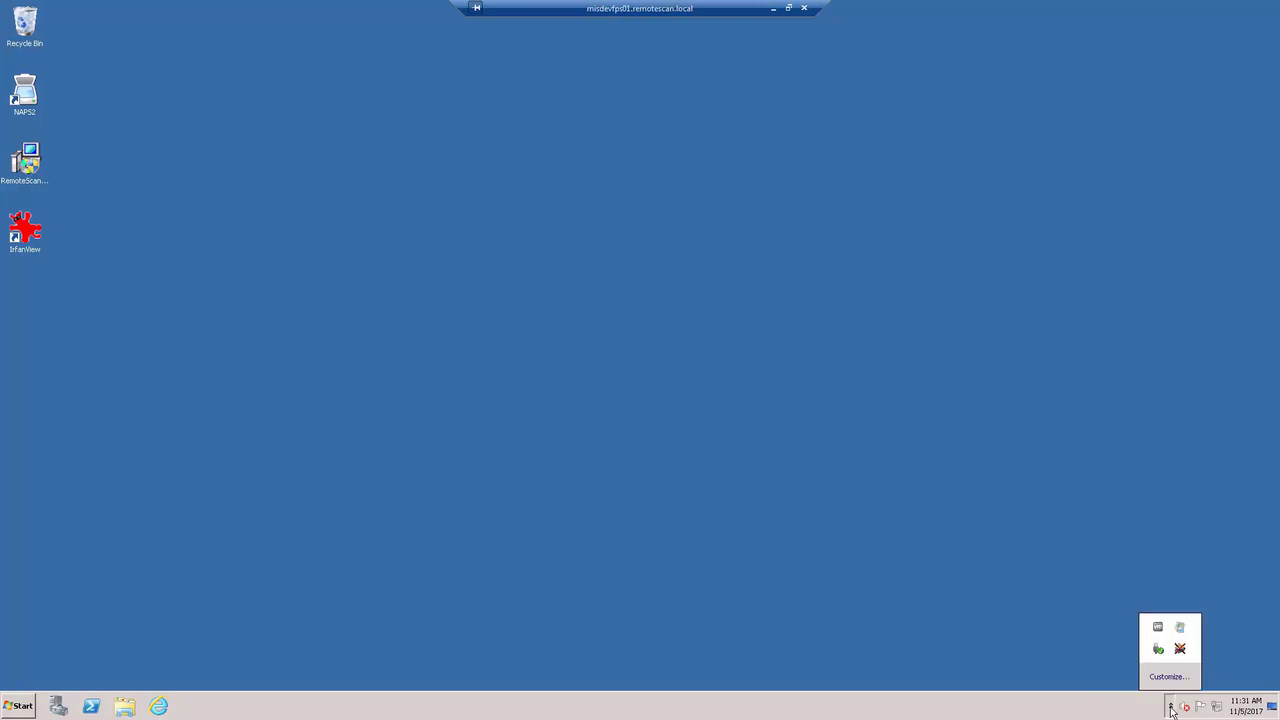
pyautogui.rightClick(1180, 651)
pyautogui.click(1180, 624)
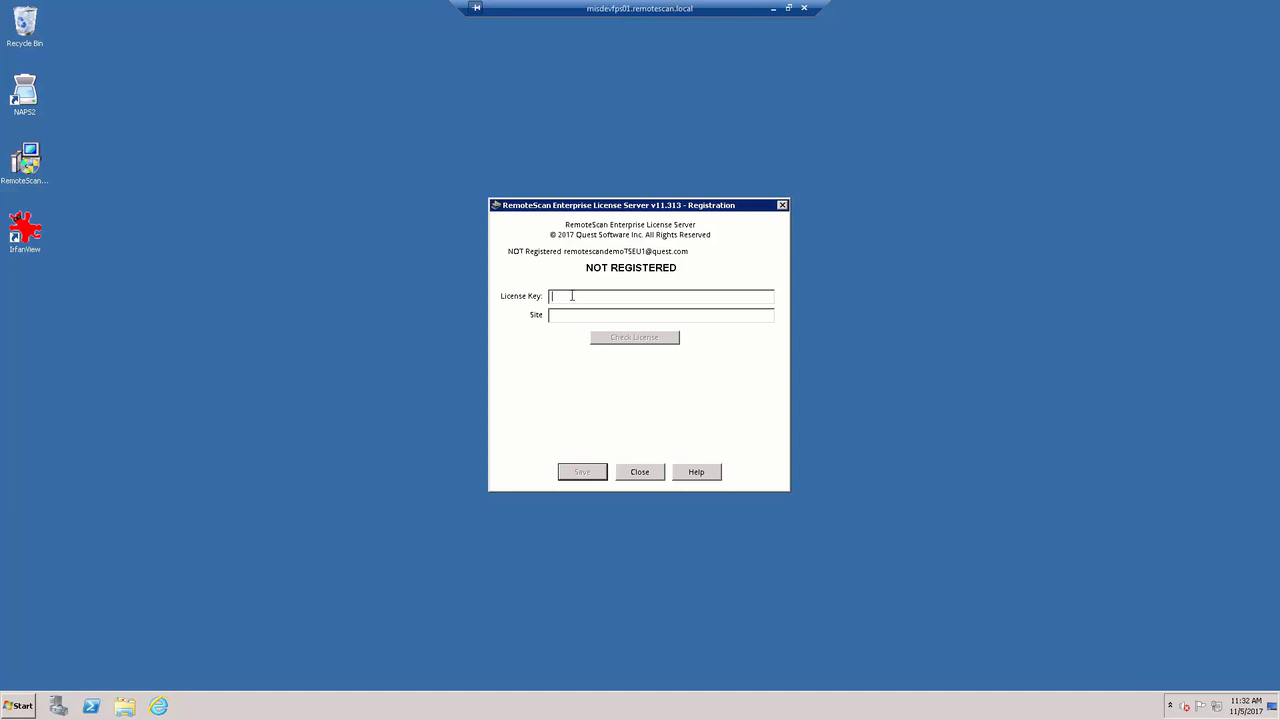
# Enter the licence key and site name, then confirm the key is valid.
pyautogui.hotkey('ctrl', 'v')
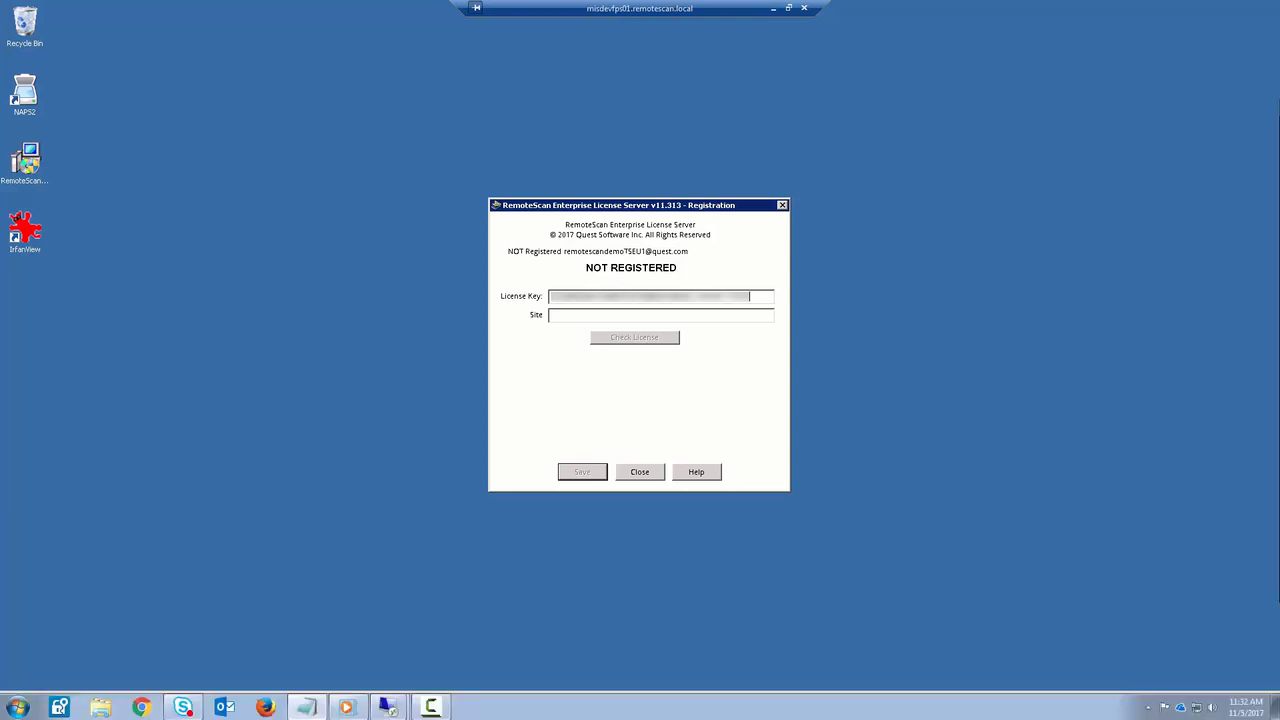
pyautogui.click(561, 318)
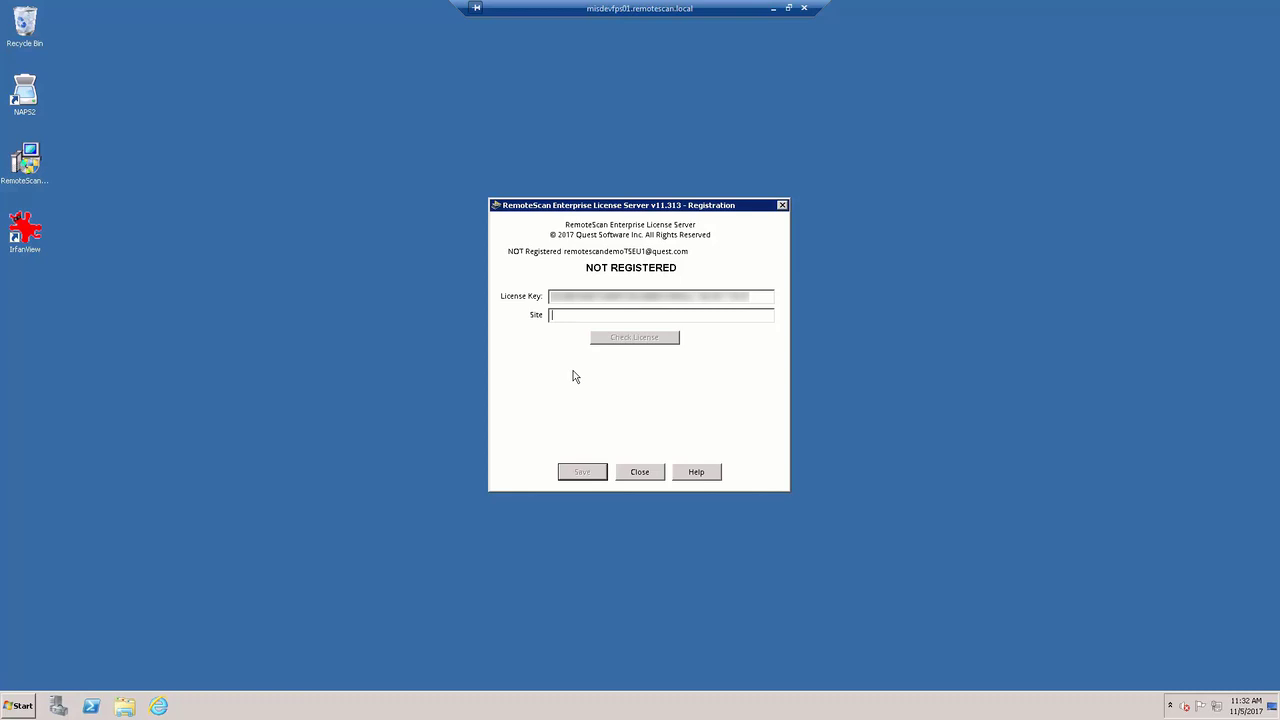
pyautogui.hotkey('ctrl', 'v')
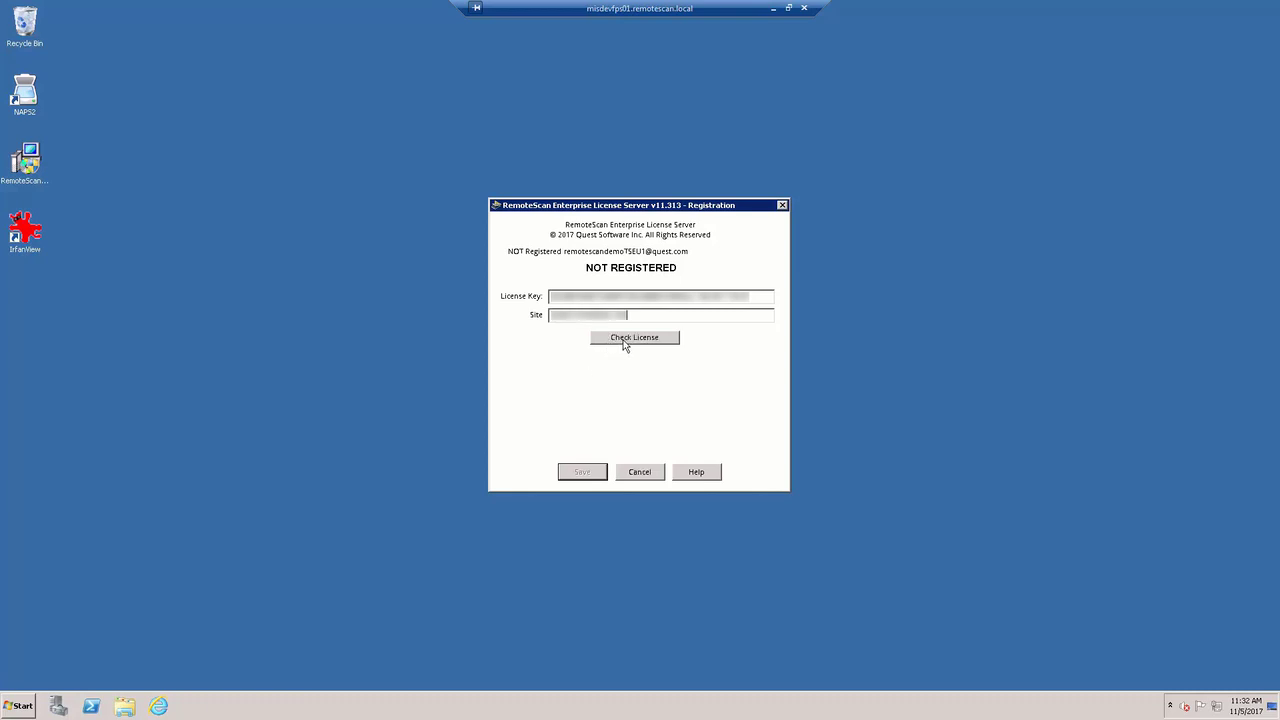
pyautogui.click(627, 340)
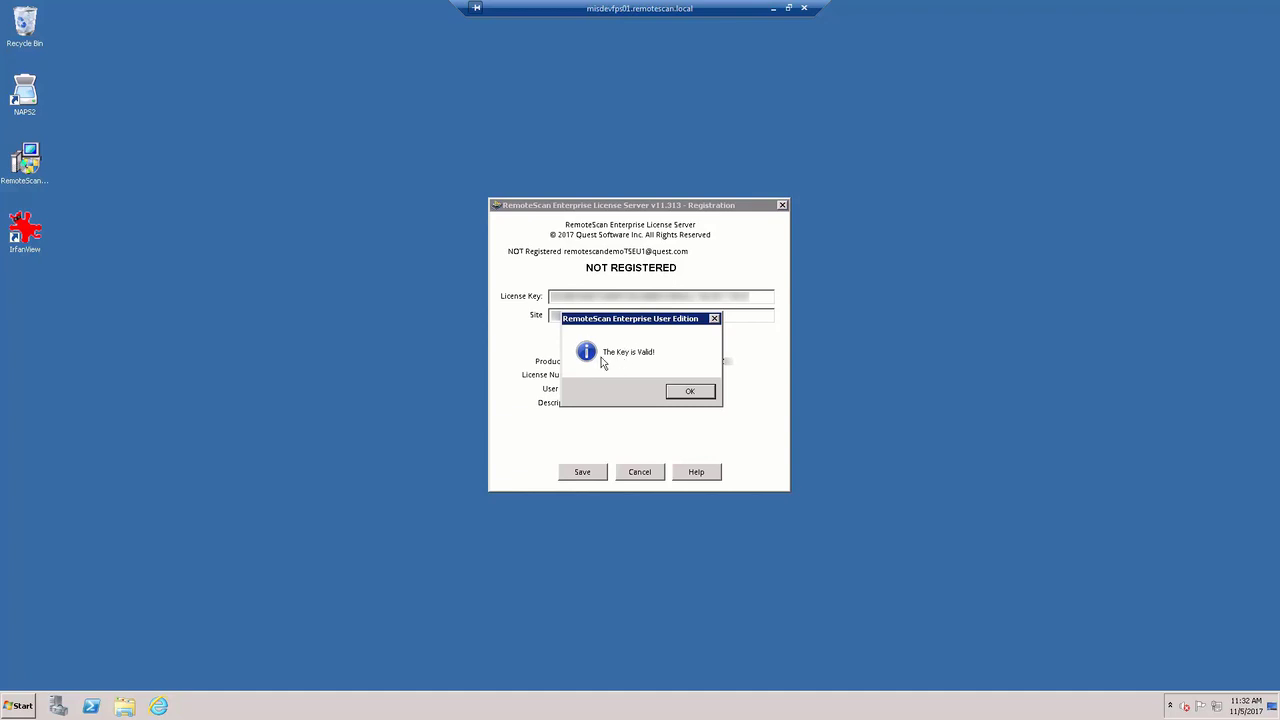
pyautogui.click(691, 392)
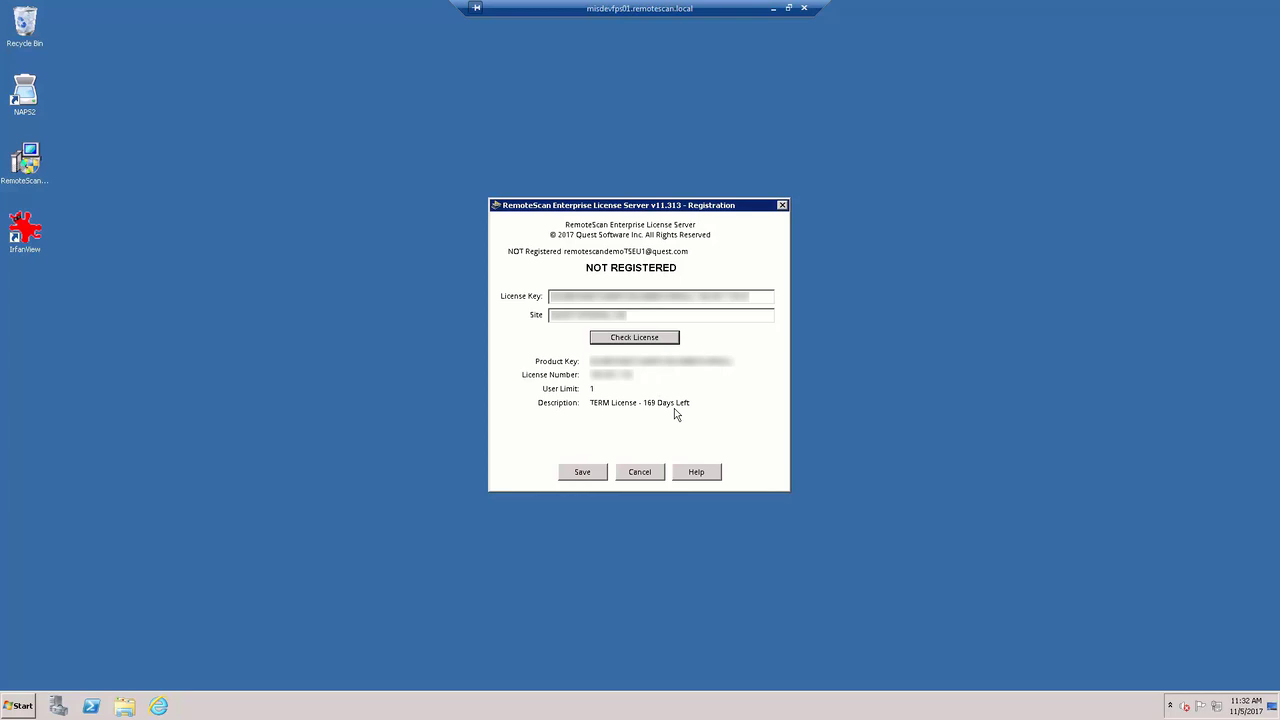
pyautogui.click(587, 474)
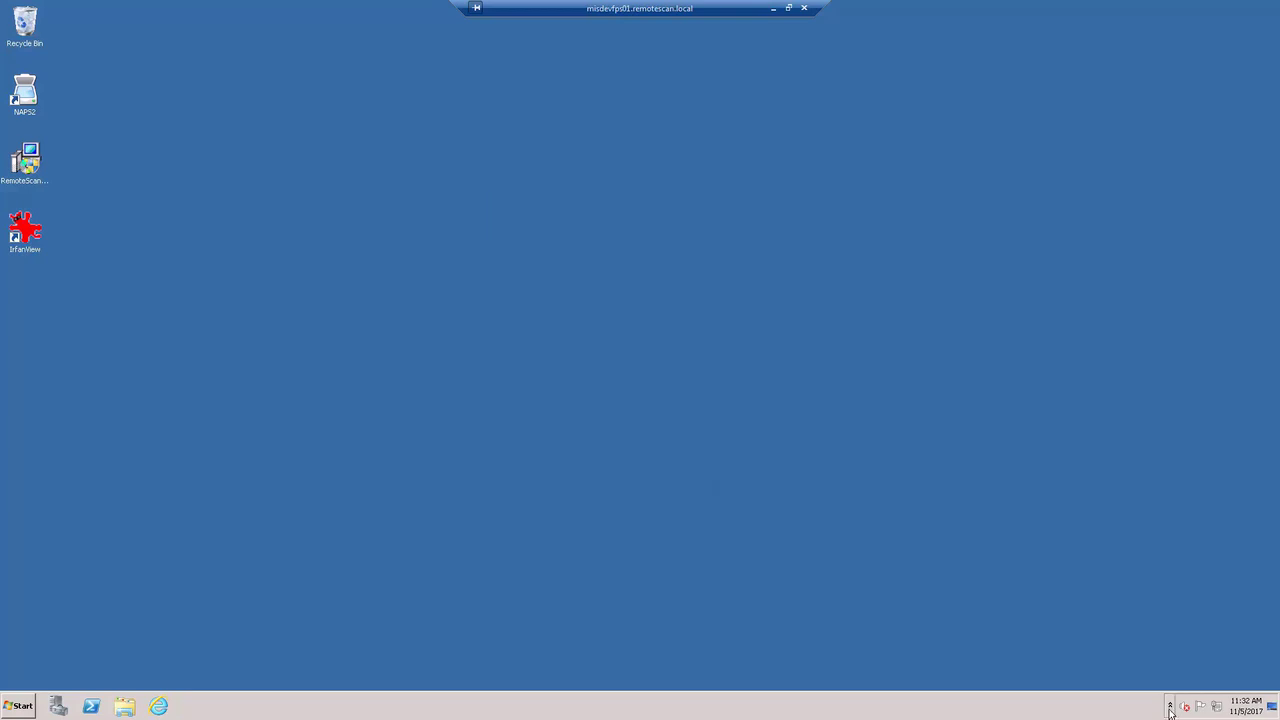
pyautogui.click(1170, 706)
pyautogui.moveTo(1182, 653)
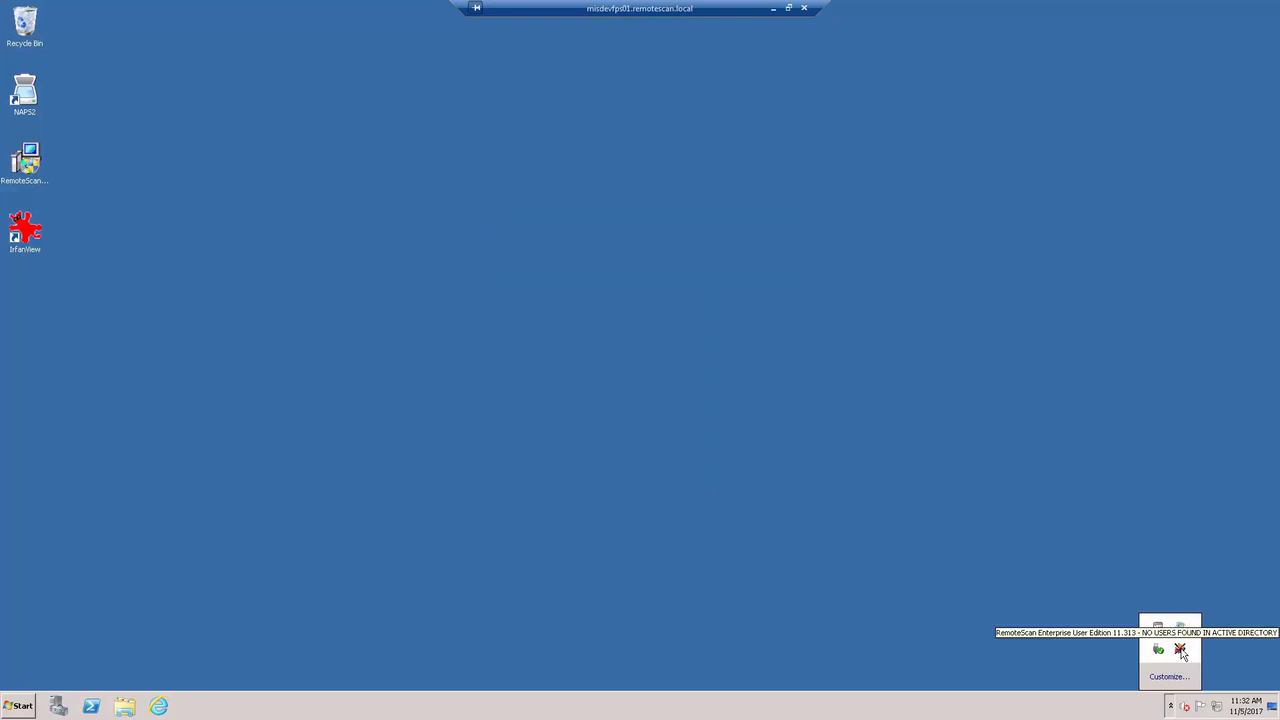
pyautogui.doubleClick(1181, 651)
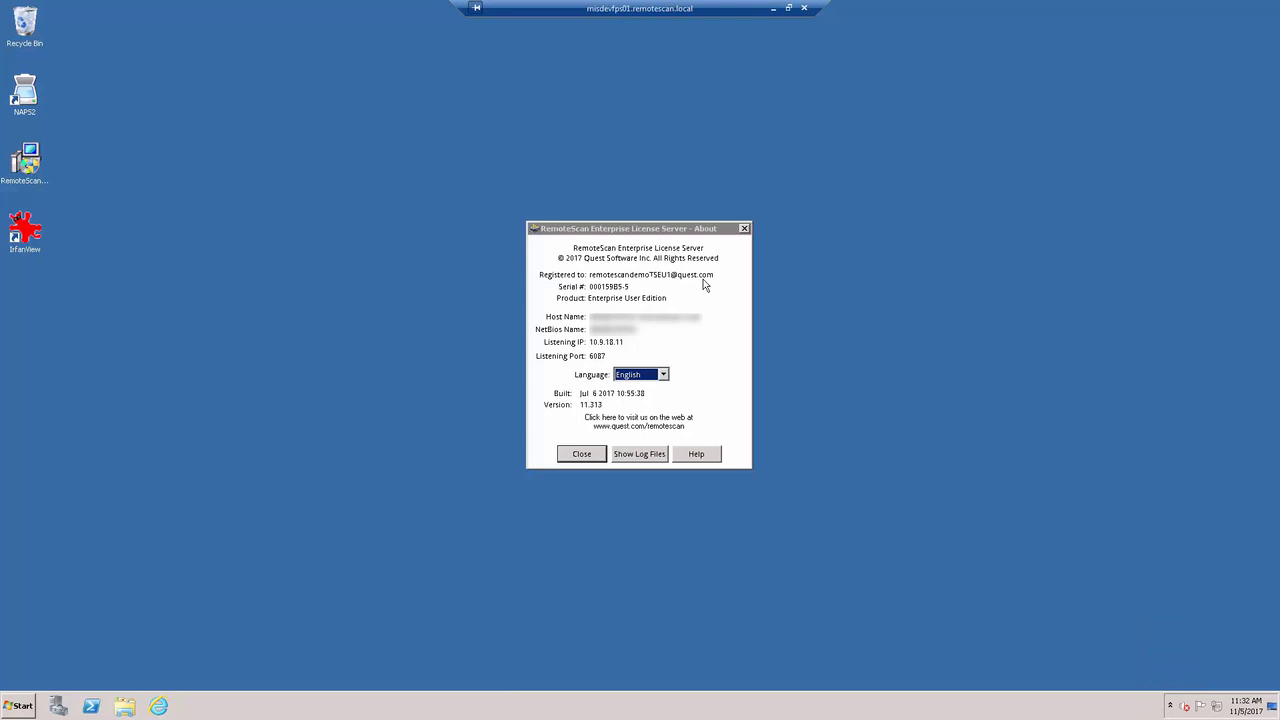
pyautogui.click(584, 456)
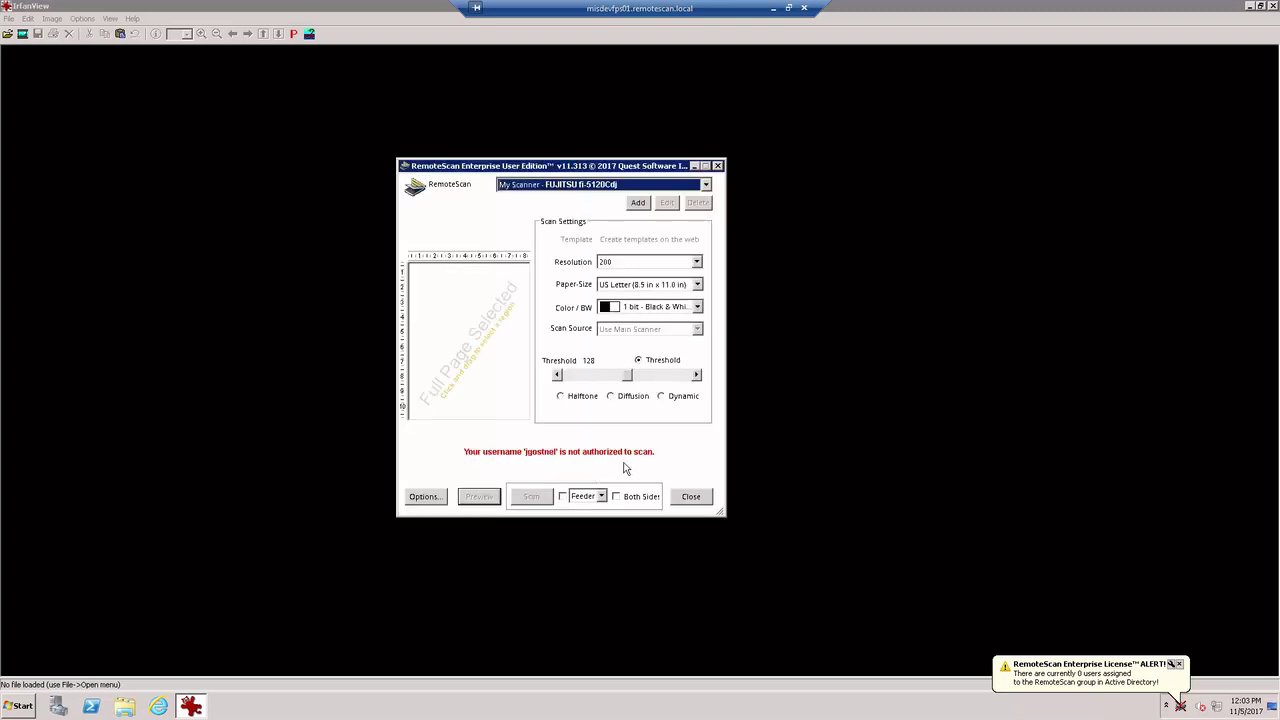
# Close the unauthorized RemoteScan scan window and IrfanView, then minimize the remote session.
pyautogui.click(699, 498)
pyautogui.click(1272, 6)
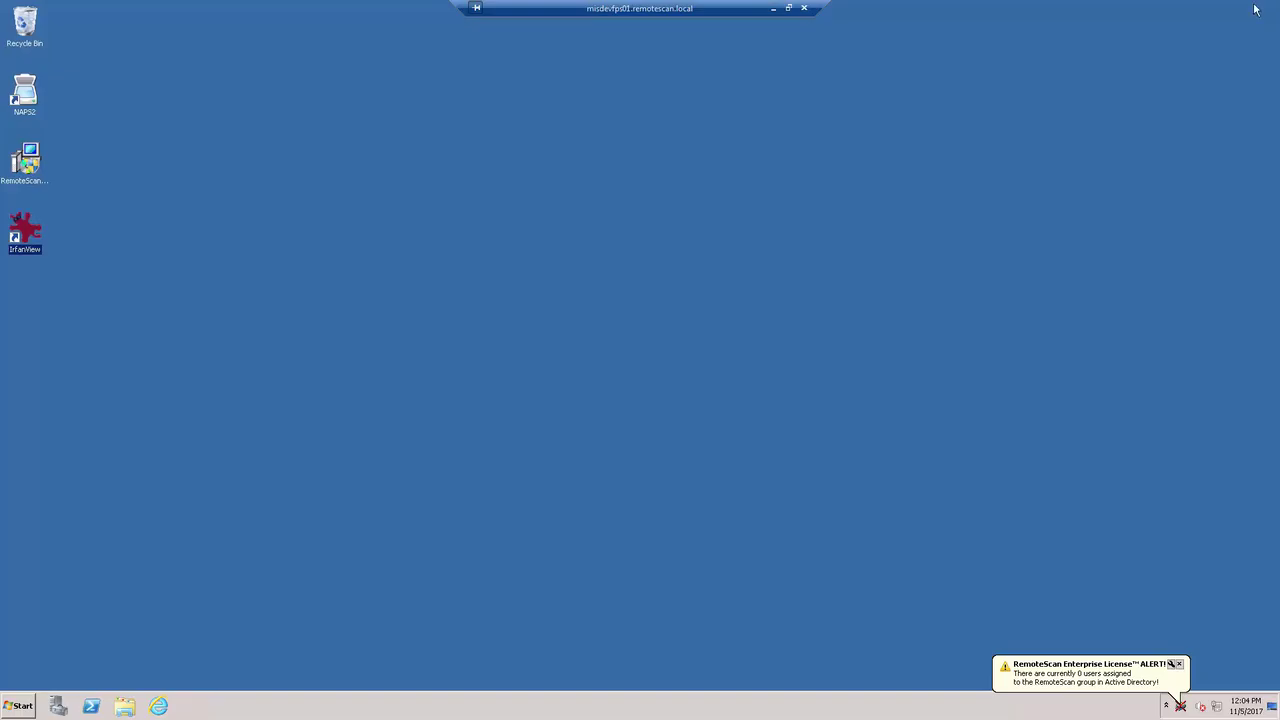
pyautogui.click(773, 8)
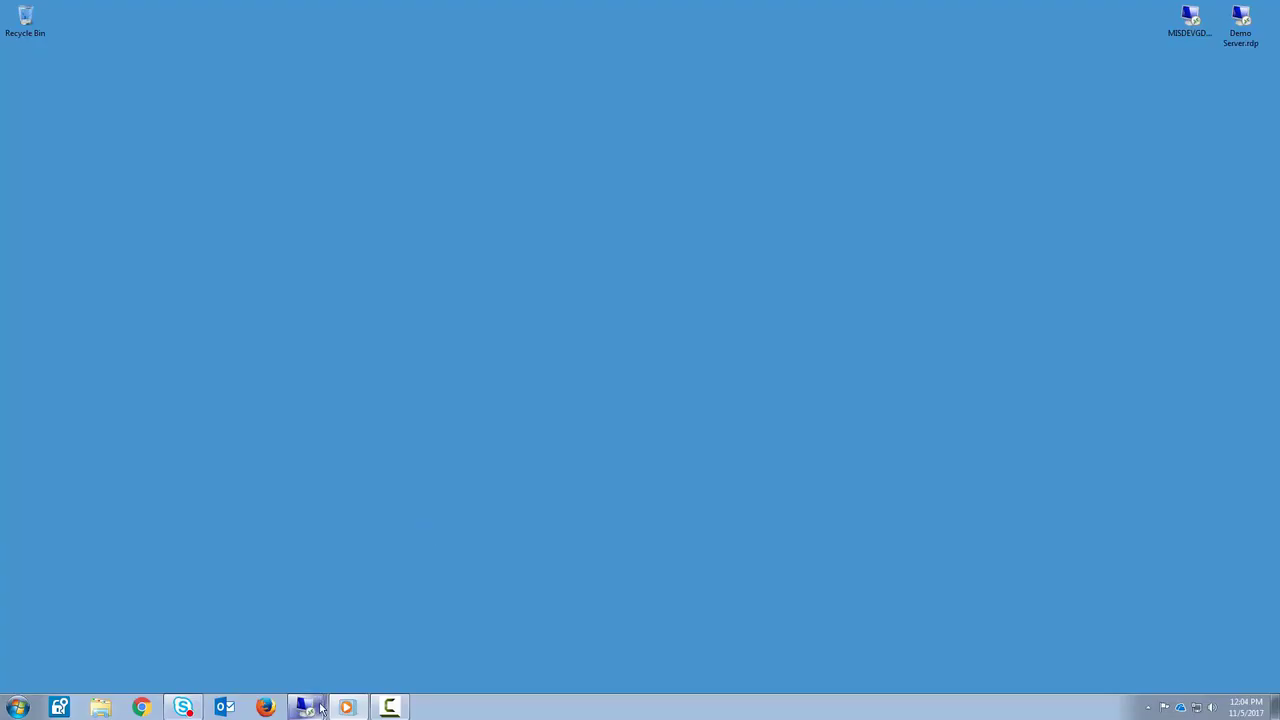
# Switch to the MISDEVGDC01 session and launch Active Directory Administrative Center as administrator.
pyautogui.click(300, 705)
pyautogui.click(291, 655)
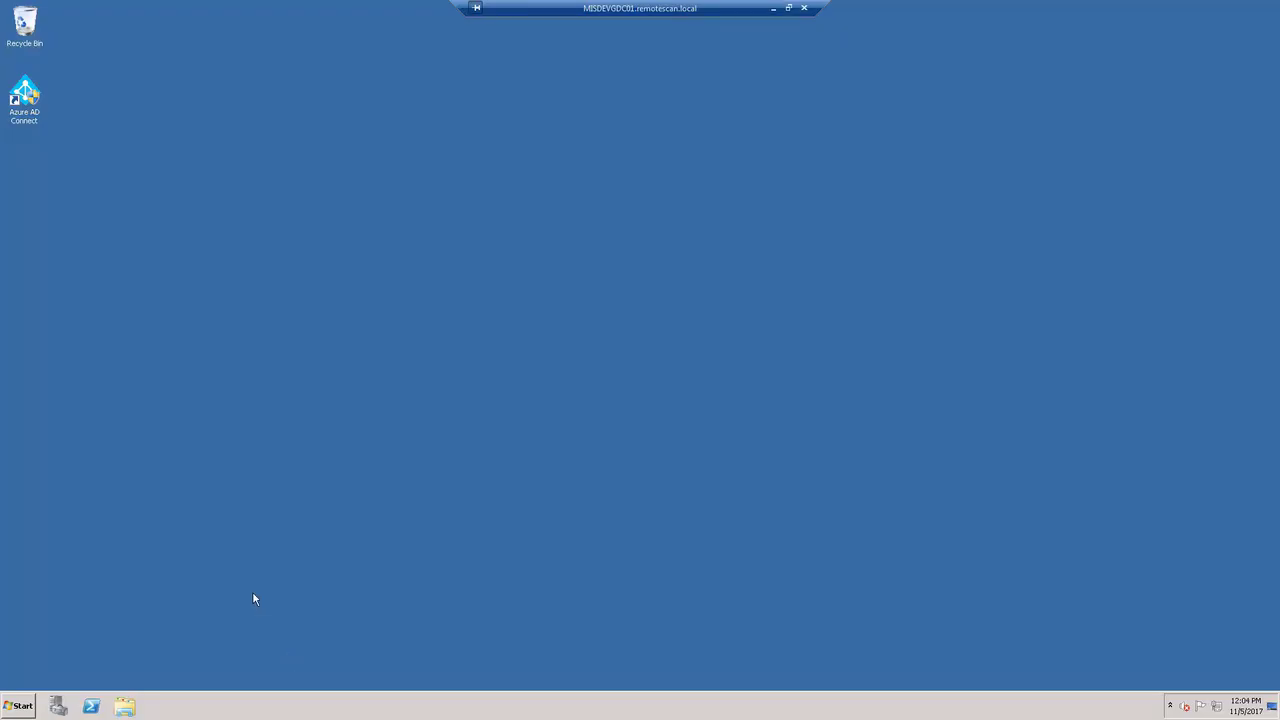
pyautogui.click(19, 712)
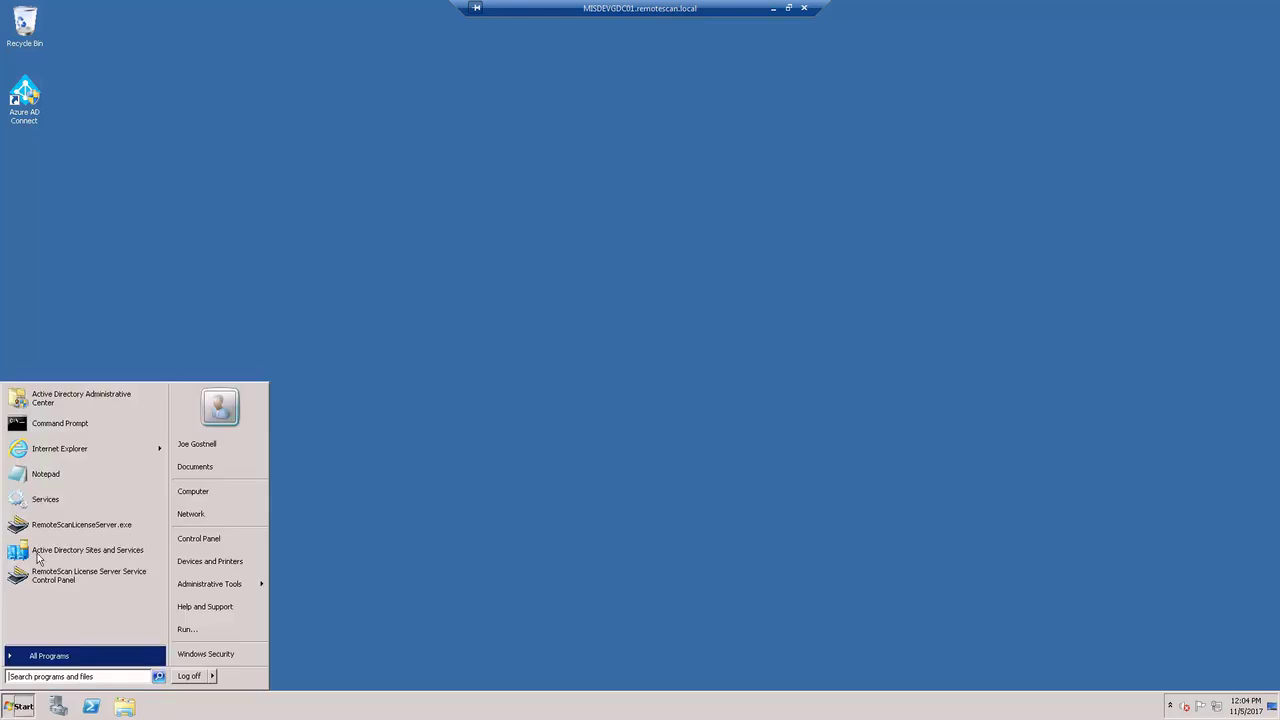
pyautogui.click(40, 400)
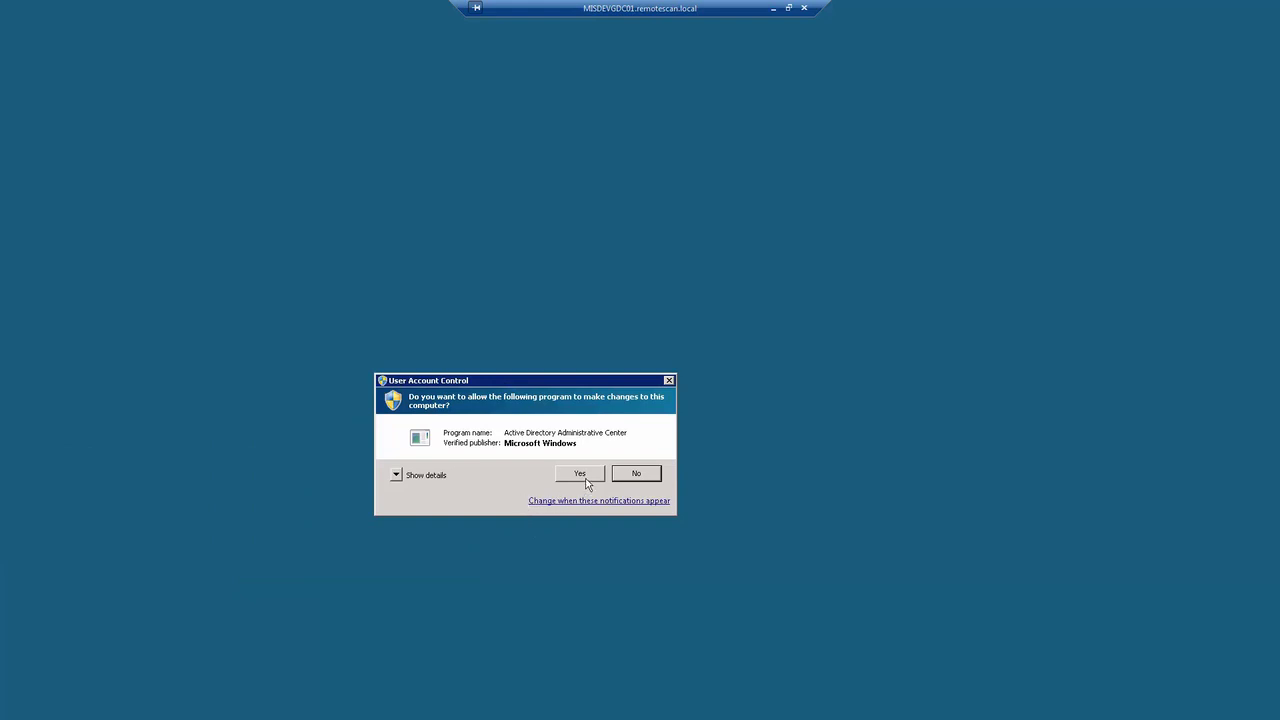
pyautogui.click(584, 476)
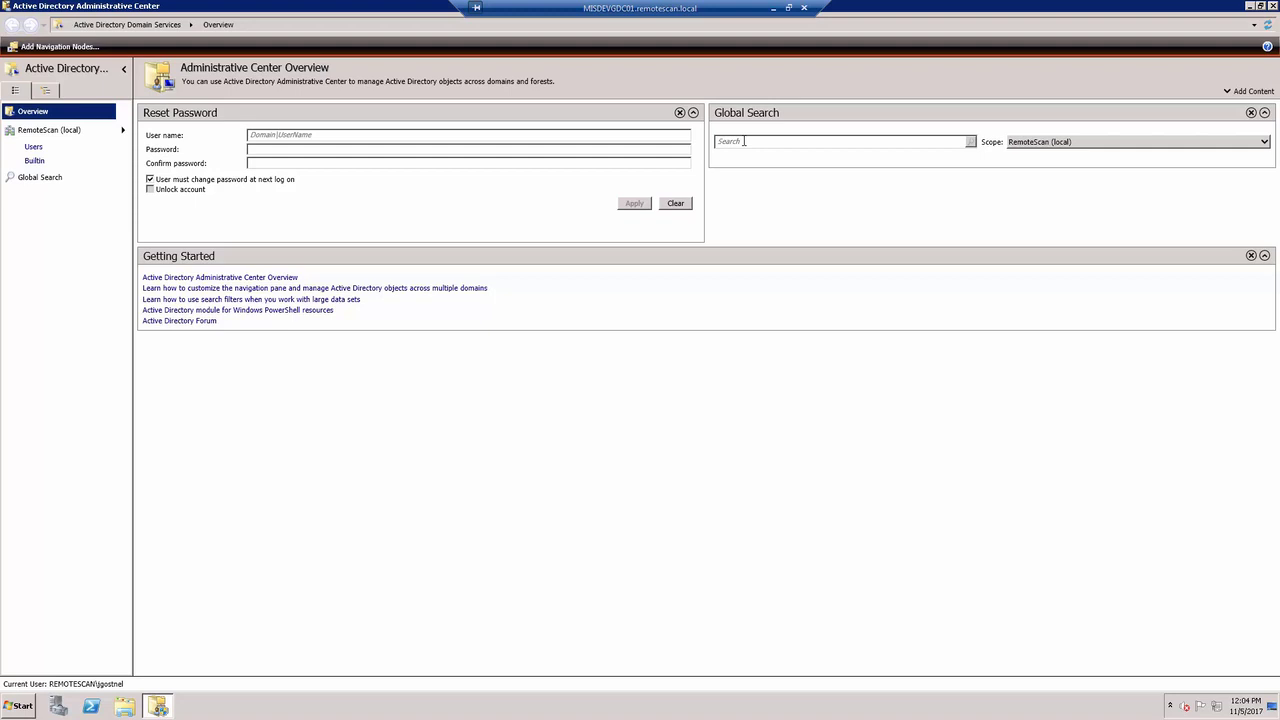
# Globally search for 'Remotescan' and open the RemoteScan group's properties from the results.
pyautogui.click(744, 141)
pyautogui.write('Remotescan')
pyautogui.press('Return')
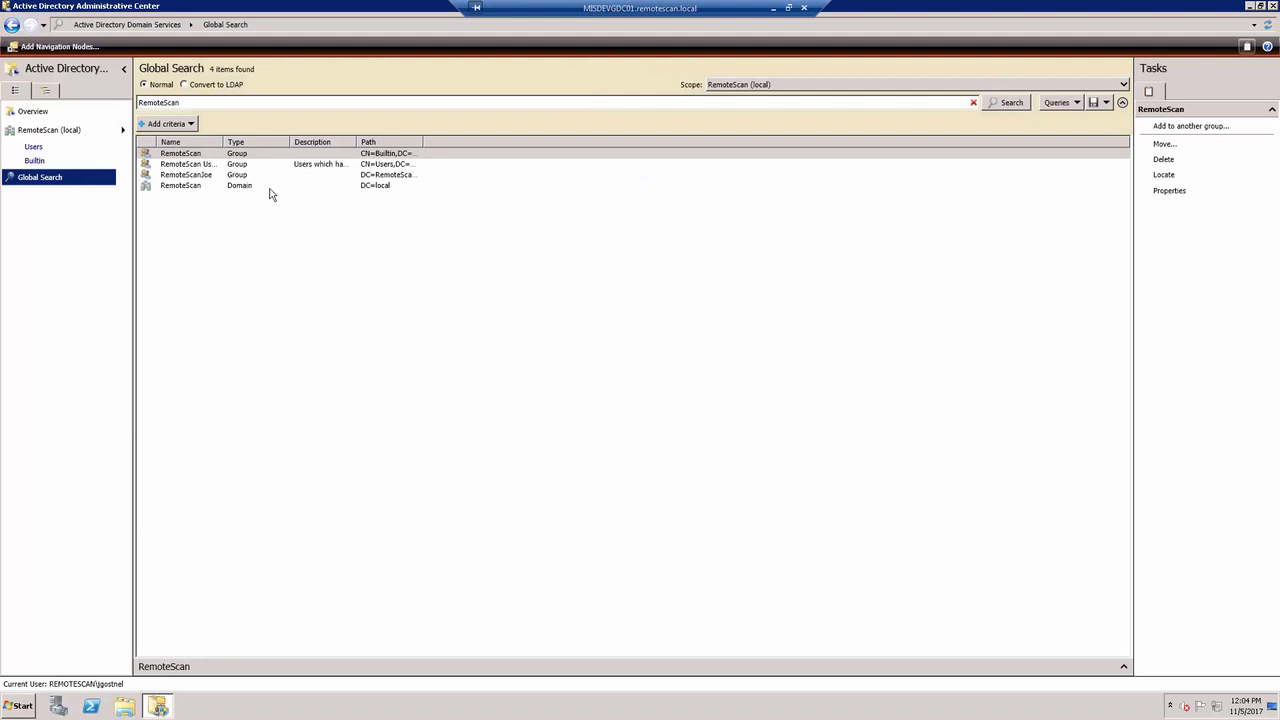
pyautogui.doubleClick(189, 156)
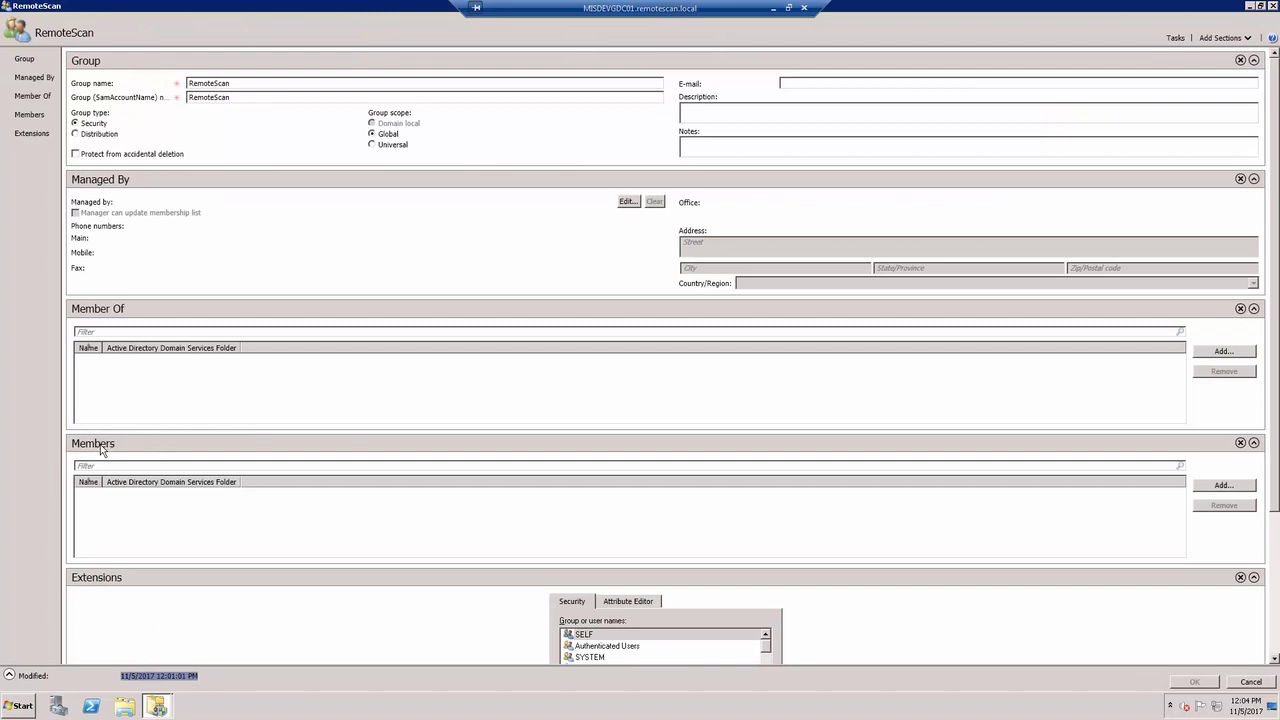
# Add the user's account to the RemoteScan group's Members via Check Names, then save the group.
pyautogui.click(1222, 487)
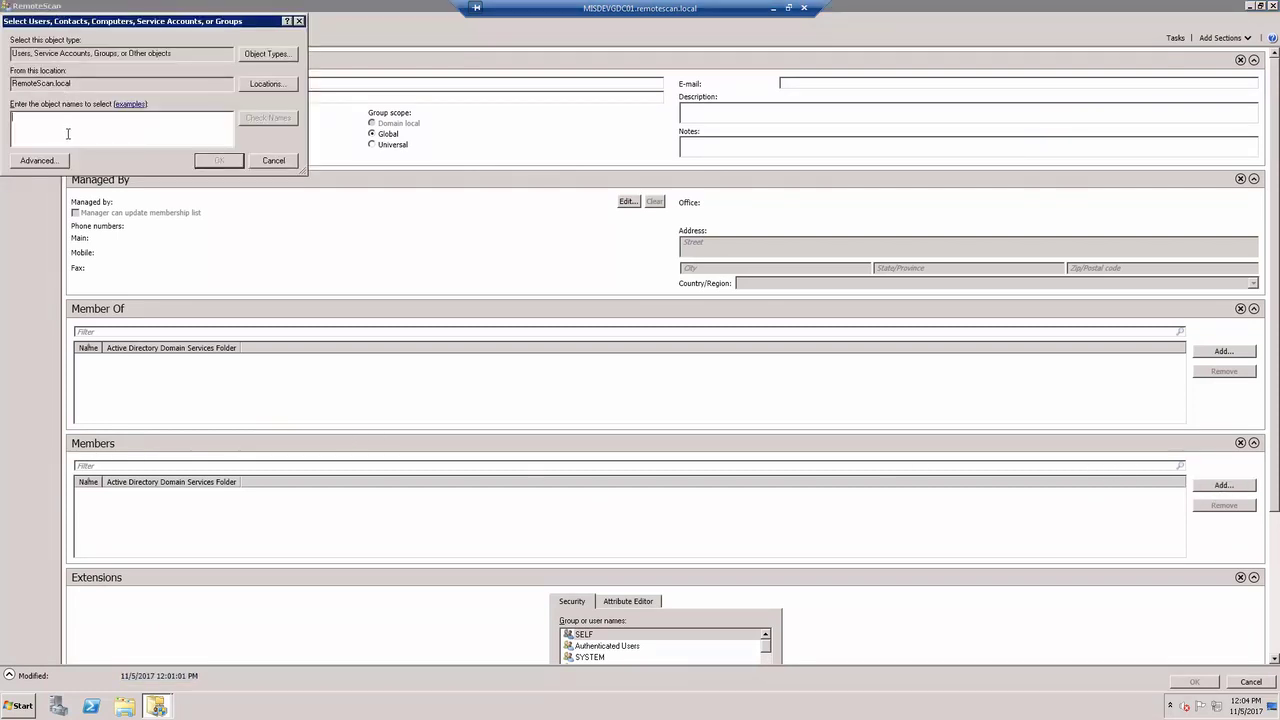
pyautogui.click(264, 120)
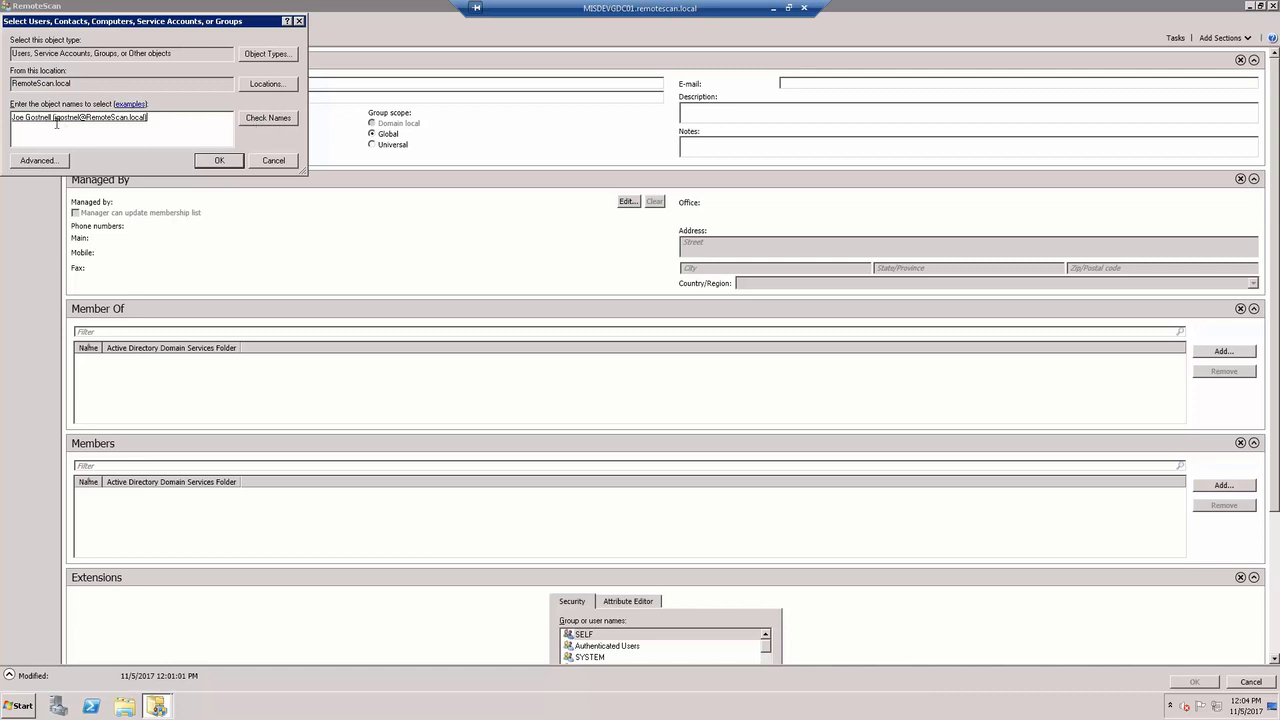
pyautogui.click(214, 163)
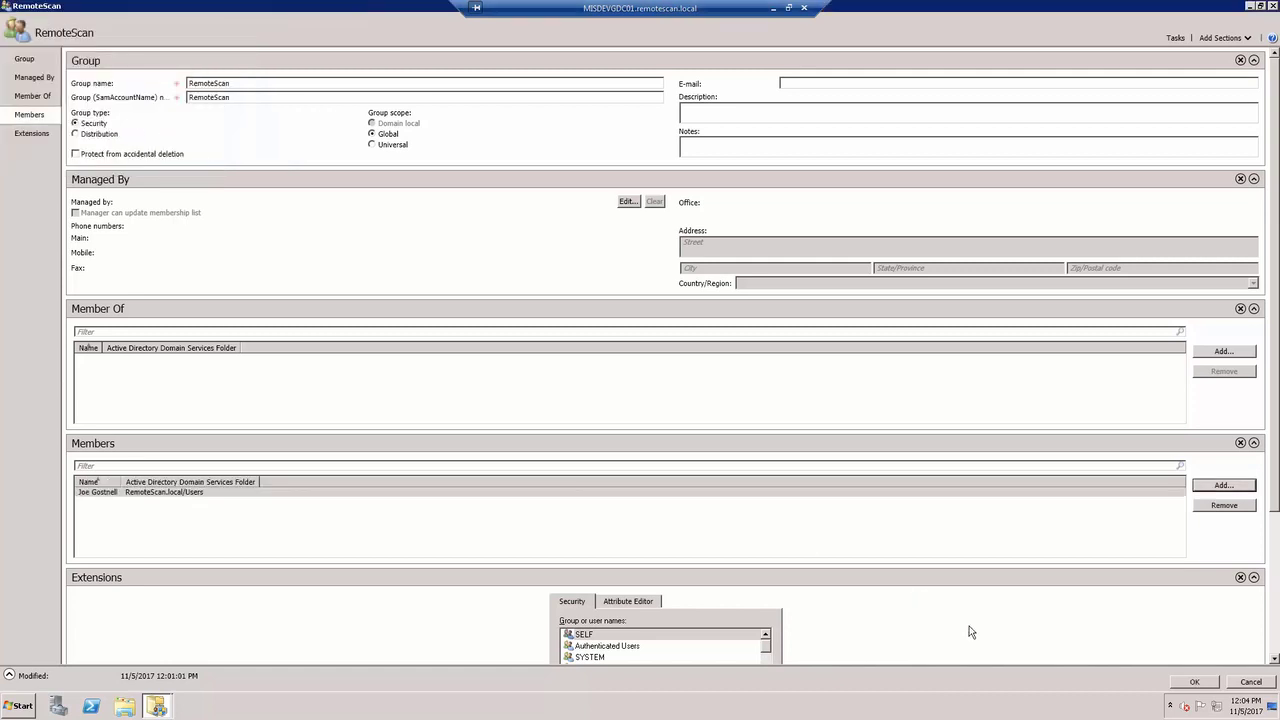
pyautogui.click(1193, 684)
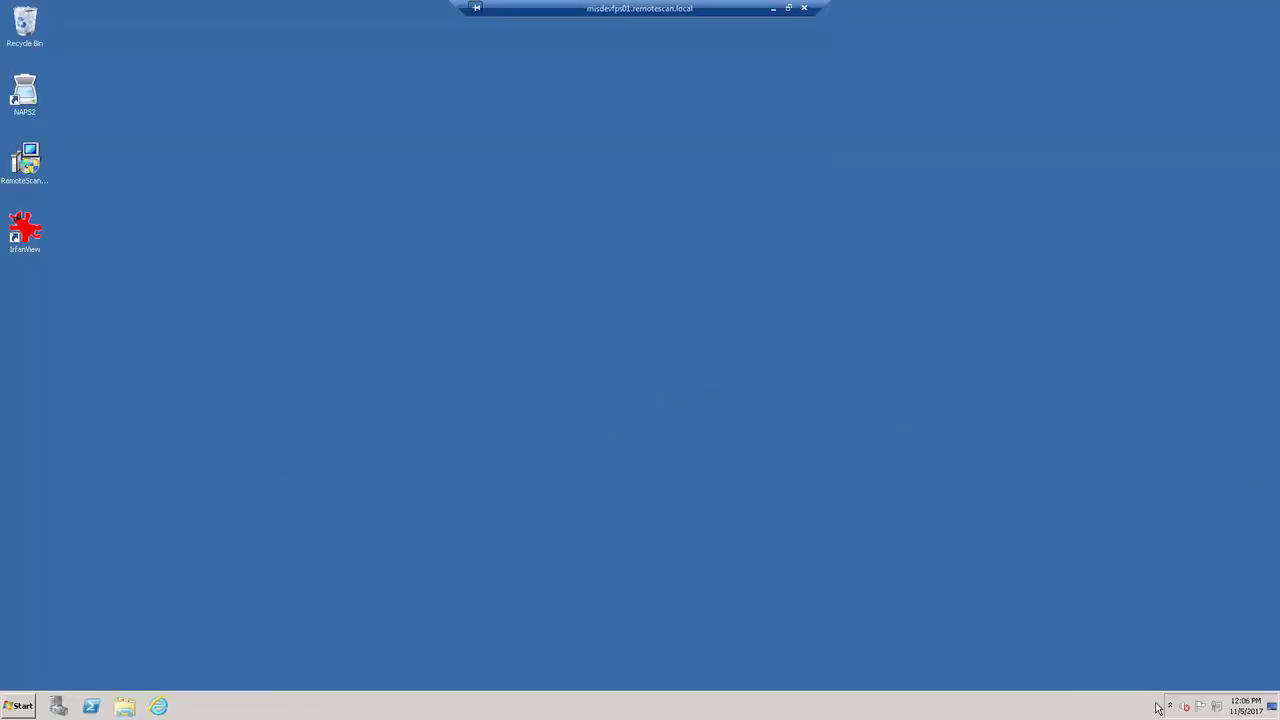
# Check the RemoteScan tray status on the file server, confirming 1 of 1 users assigned.
pyautogui.click(1170, 708)
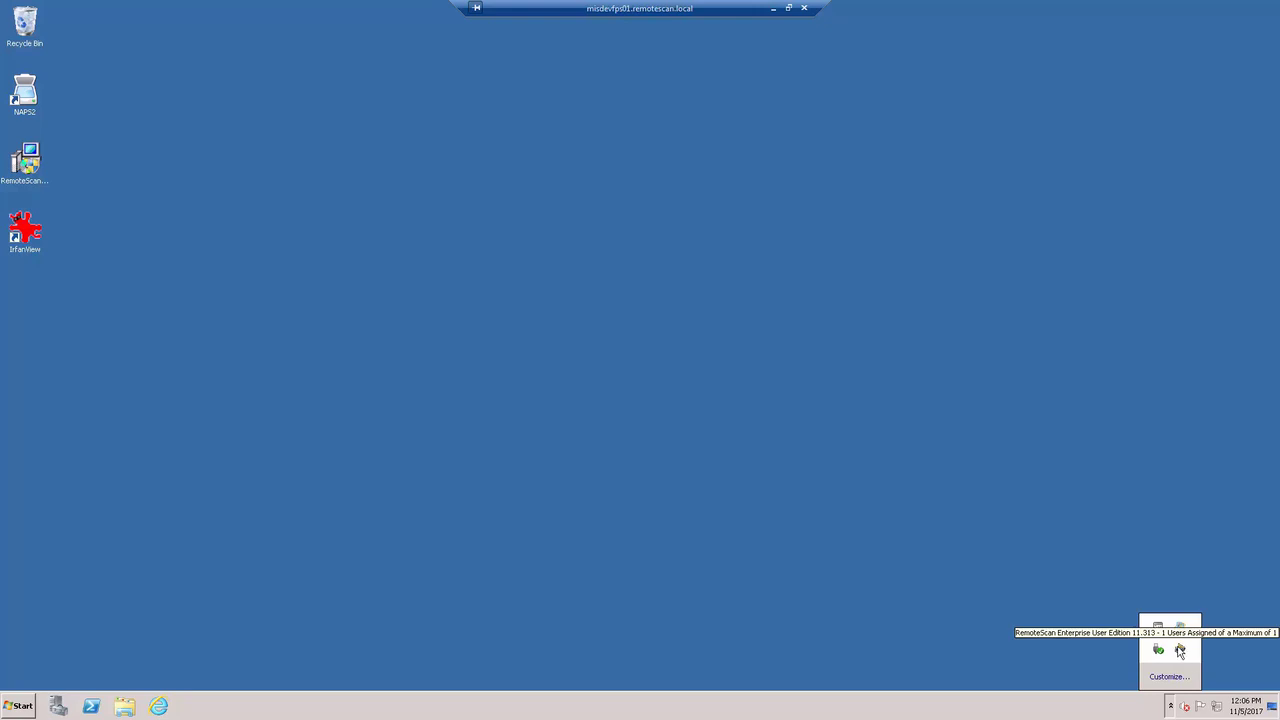
pyautogui.click(734, 588)
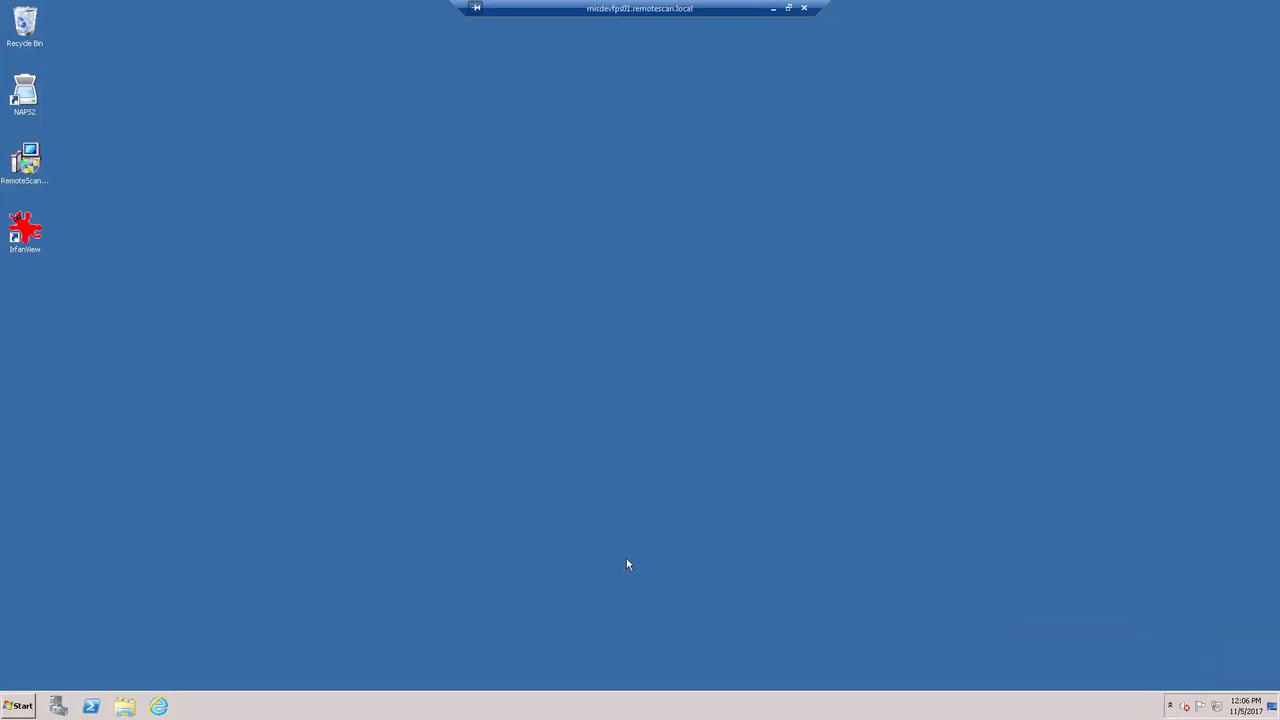